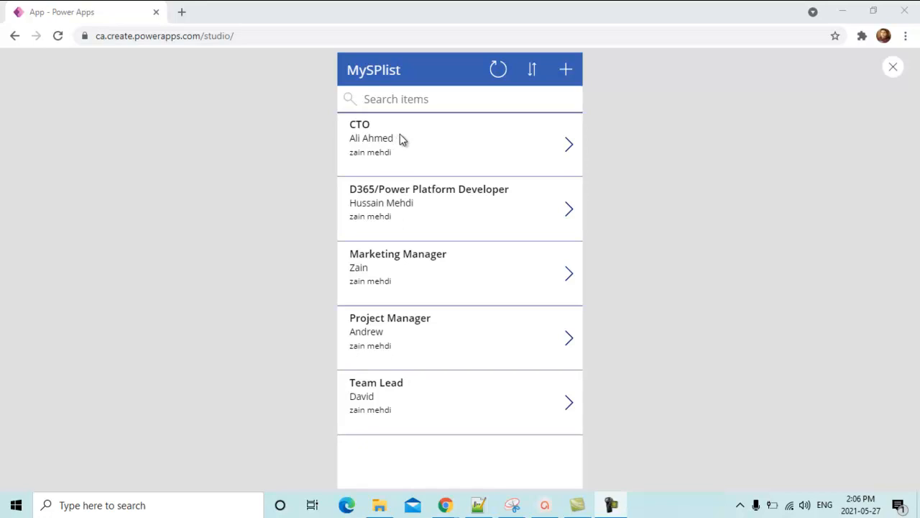
# Search the app's item list for "Team" and clear the search text.
pyautogui.click(421, 105)
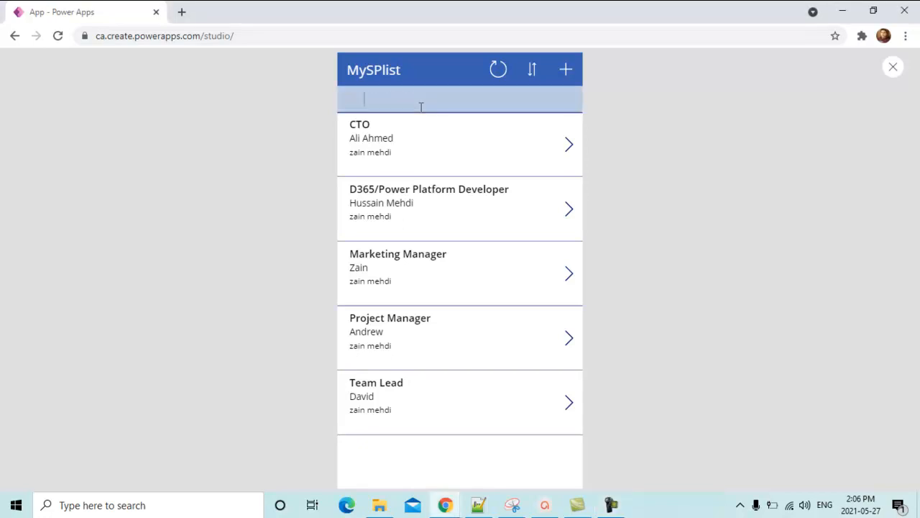
pyautogui.write('Team')
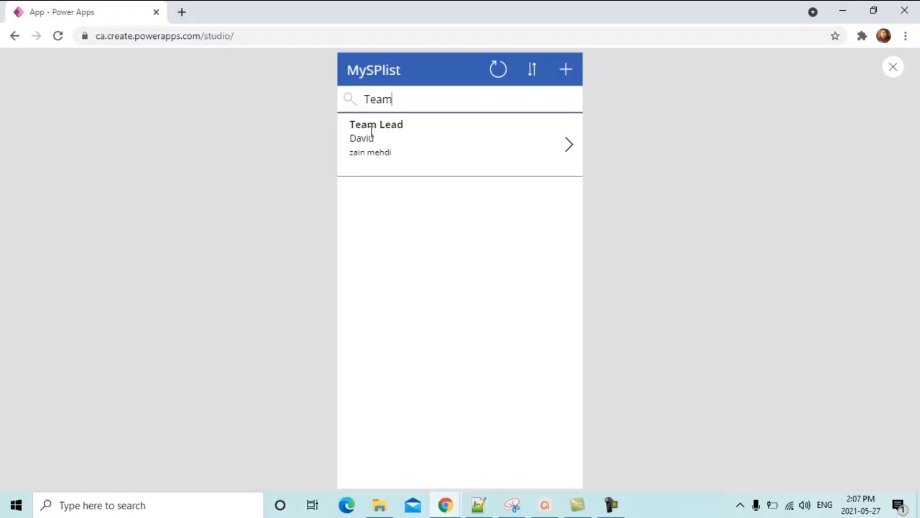
pyautogui.press('BackSpace')
pyautogui.press('BackSpace')
pyautogui.press('BackSpace')
pyautogui.press('BackSpace')
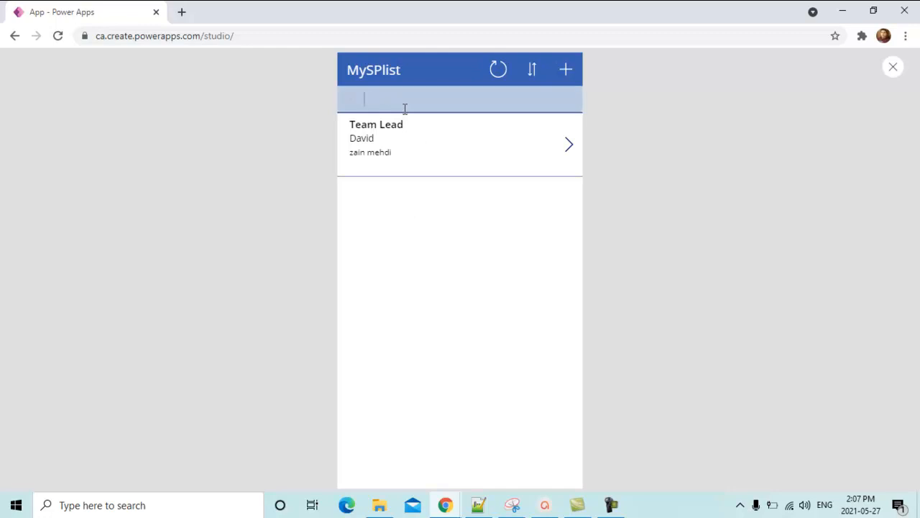
# Search the app's item list for "CTO" and clear the search text.
pyautogui.write('CTO')
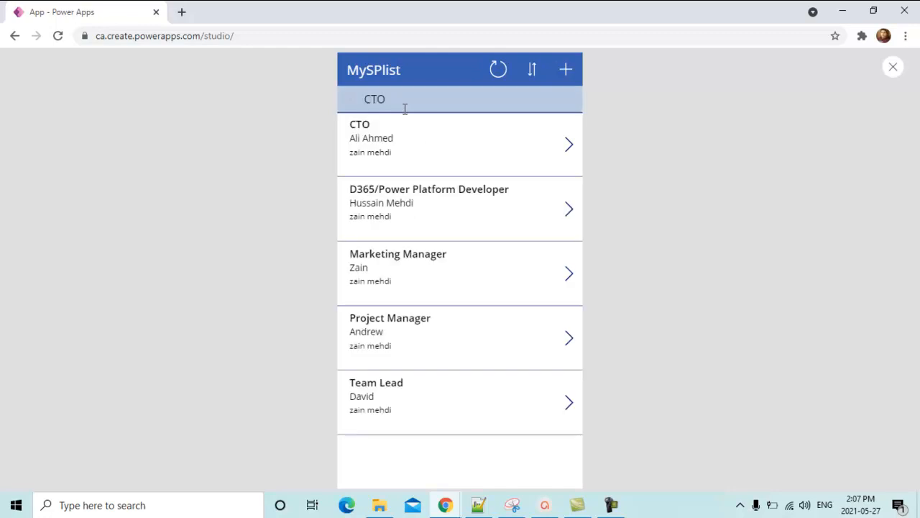
pyautogui.press('BackSpace')
pyautogui.press('BackSpace')
pyautogui.press('BackSpace')
# Search the app's item list for "Project" and empty the search box again.
pyautogui.write('pROJEC')
pyautogui.press('BackSpace')
pyautogui.press('BackSpace')
pyautogui.press('BackSpace')
pyautogui.press('BackSpace')
pyautogui.press('BackSpace')
pyautogui.press('BackSpace')
pyautogui.write('Project')
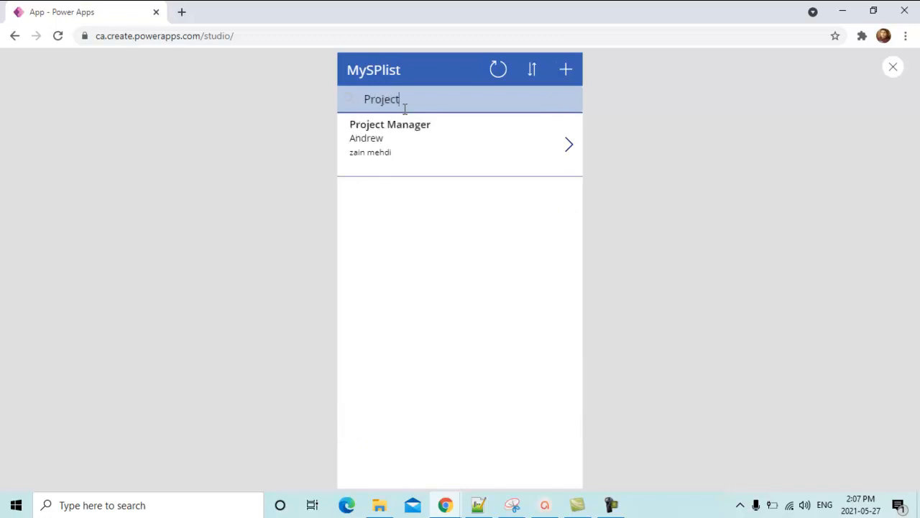
pyautogui.press('BackSpace')
pyautogui.press('BackSpace')
pyautogui.press('BackSpace')
pyautogui.press('BackSpace')
pyautogui.press('BackSpace')
pyautogui.press('BackSpace')
pyautogui.press('BackSpace')
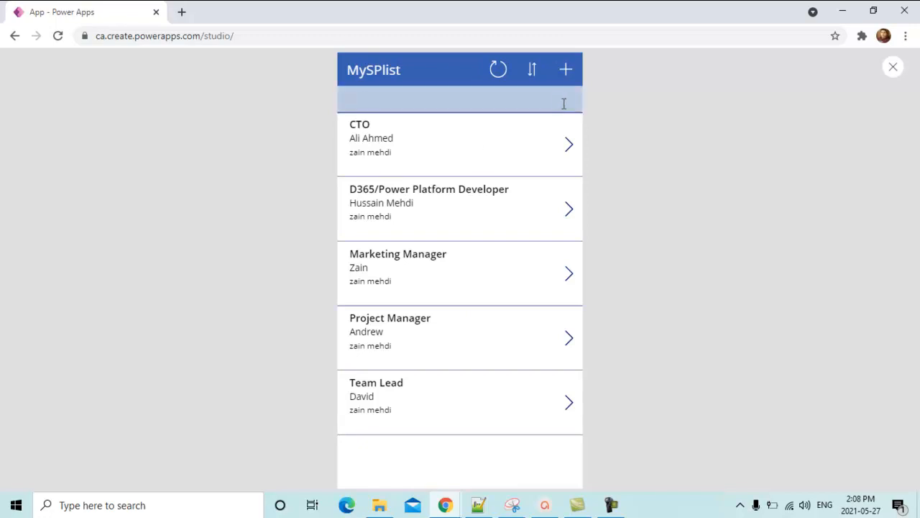
# View the CTO record's details and its edit form, and leave the form without saving changes.
pyautogui.click(409, 139)
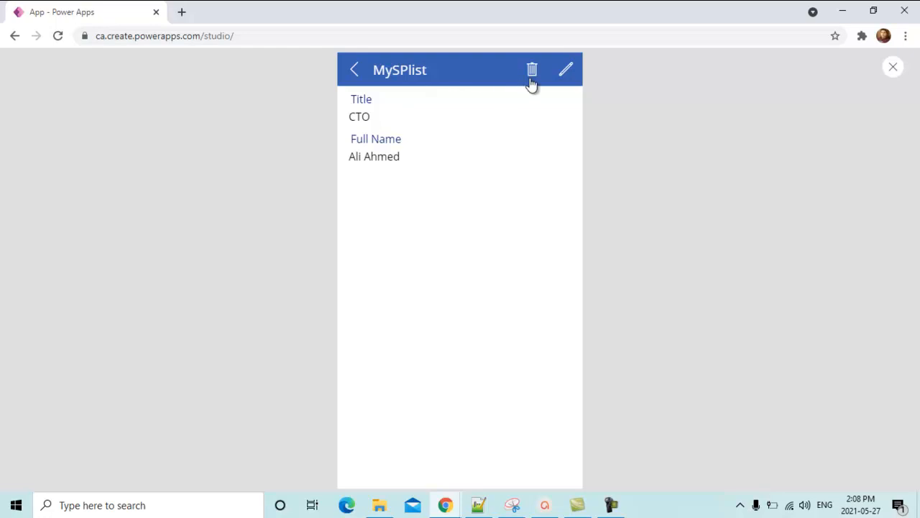
pyautogui.click(564, 70)
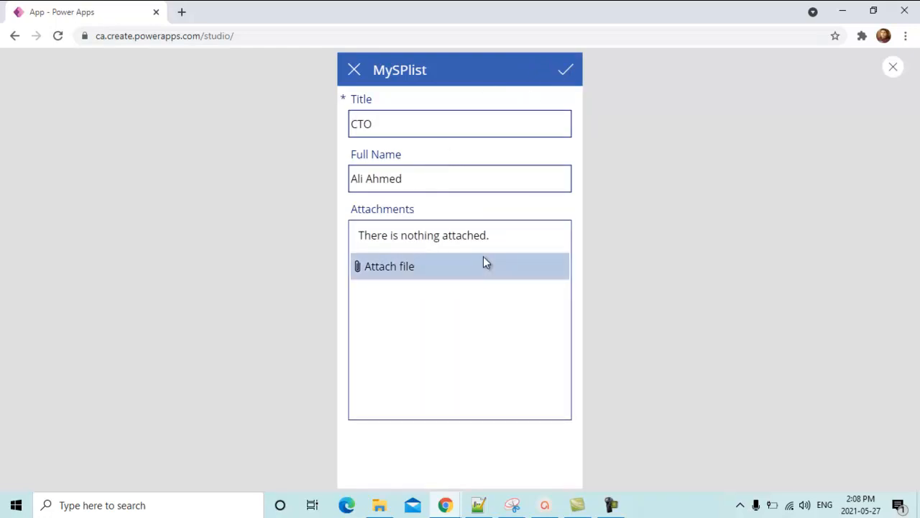
pyautogui.click(353, 70)
pyautogui.click(353, 70)
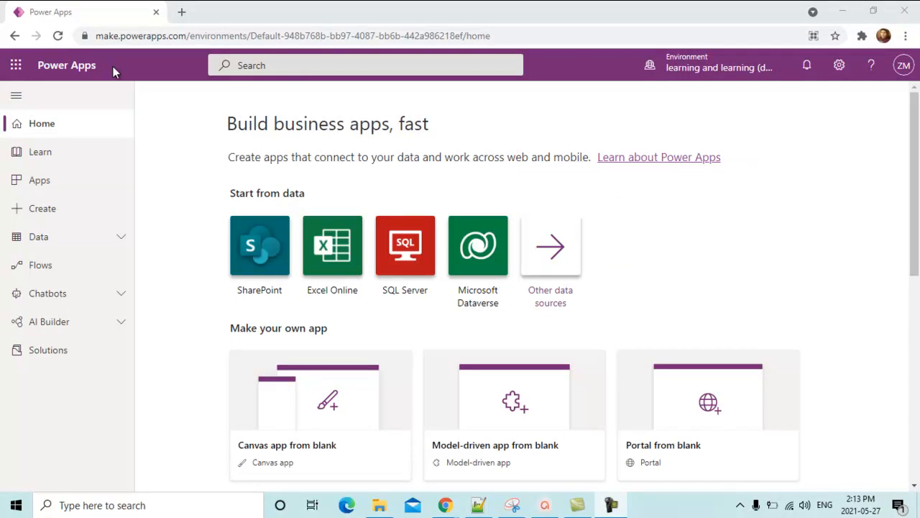
# Open SharePoint in a new browser tab from the Microsoft 365 app launcher.
pyautogui.click(17, 69)
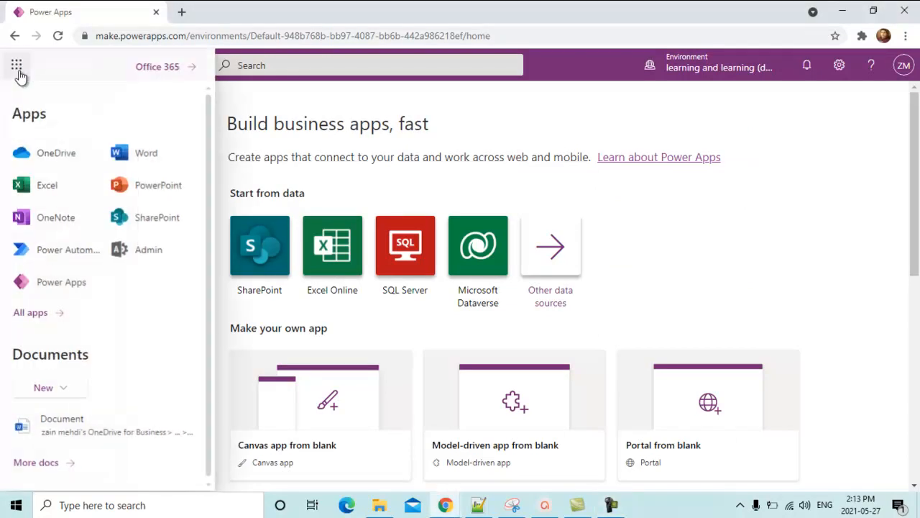
pyautogui.rightClick(160, 226)
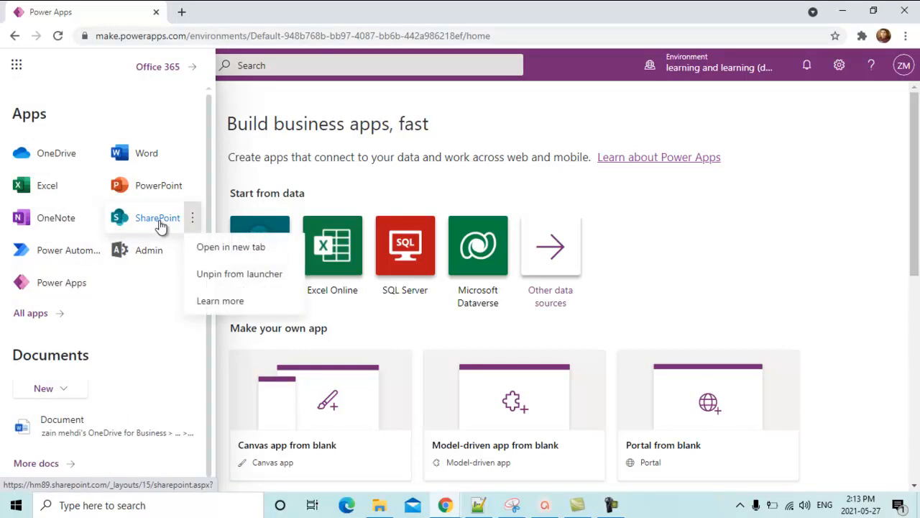
pyautogui.click(208, 249)
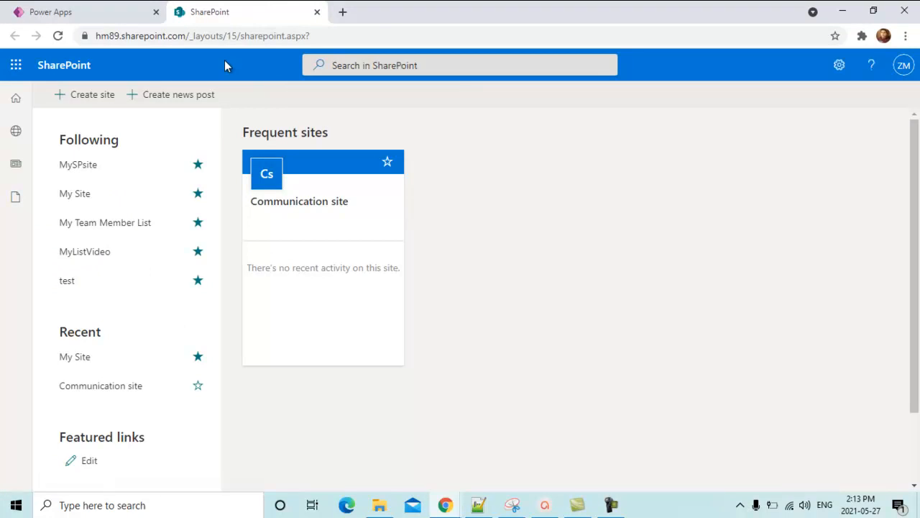
# Create a SharePoint team site named MySPsite with the default privacy and language, adding no extra owners or members.
pyautogui.click(91, 98)
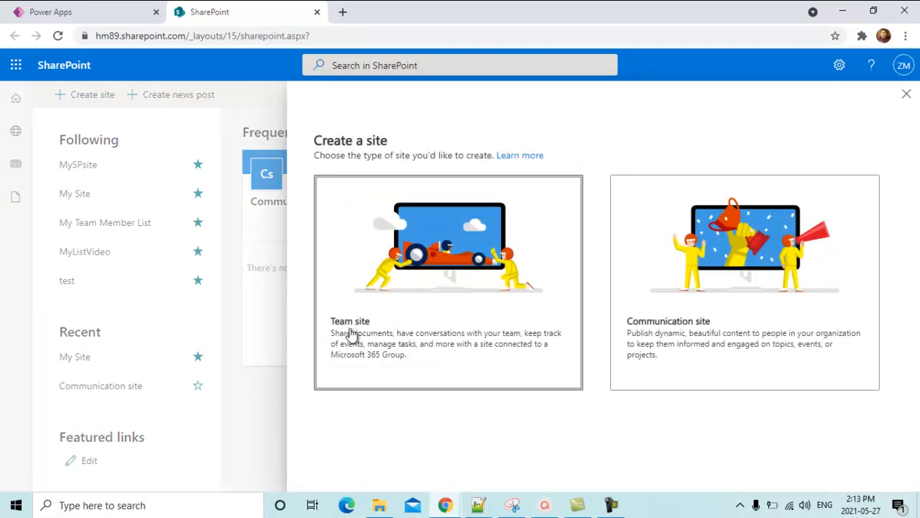
pyautogui.click(366, 330)
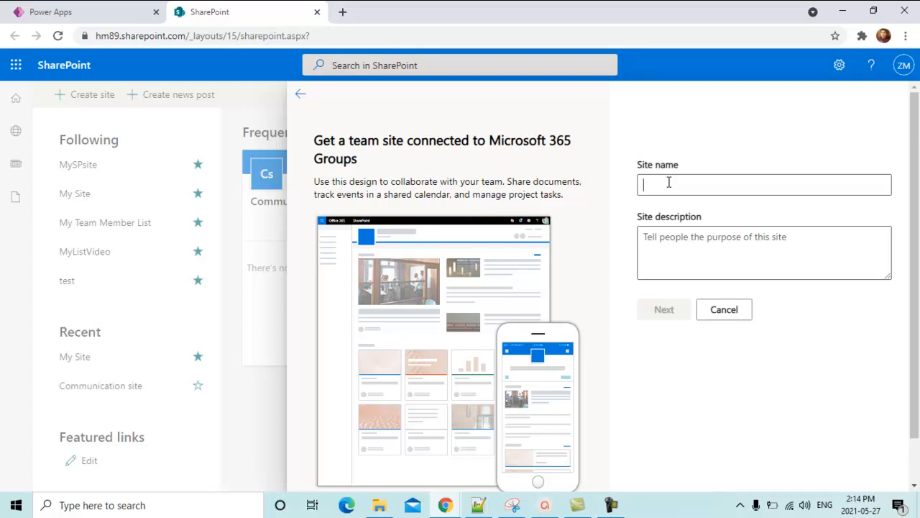
pyautogui.write('MySP')
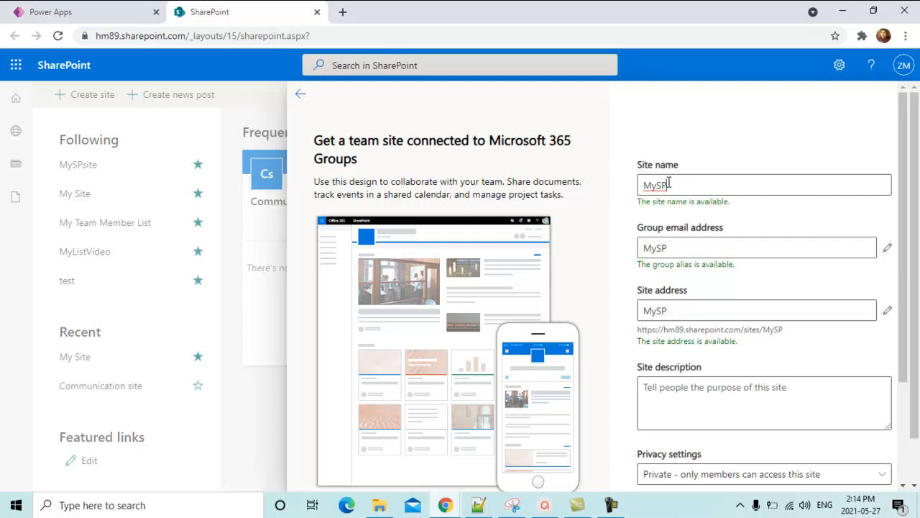
pyautogui.write('site')
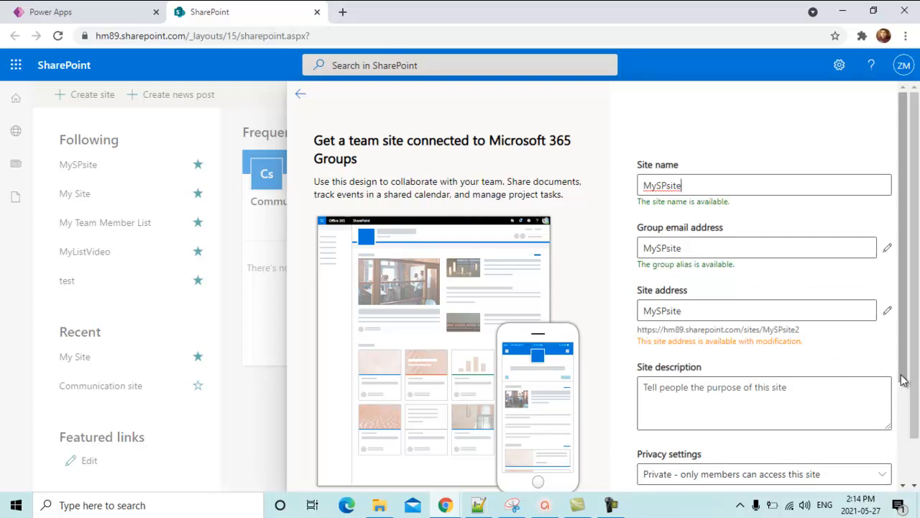
pyautogui.moveTo(904, 381); pyautogui.dragTo(911, 483)
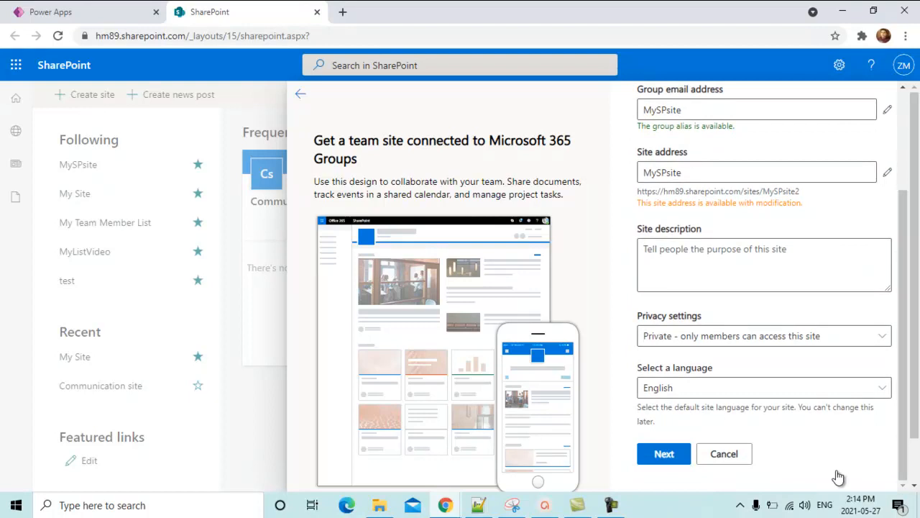
pyautogui.click(663, 460)
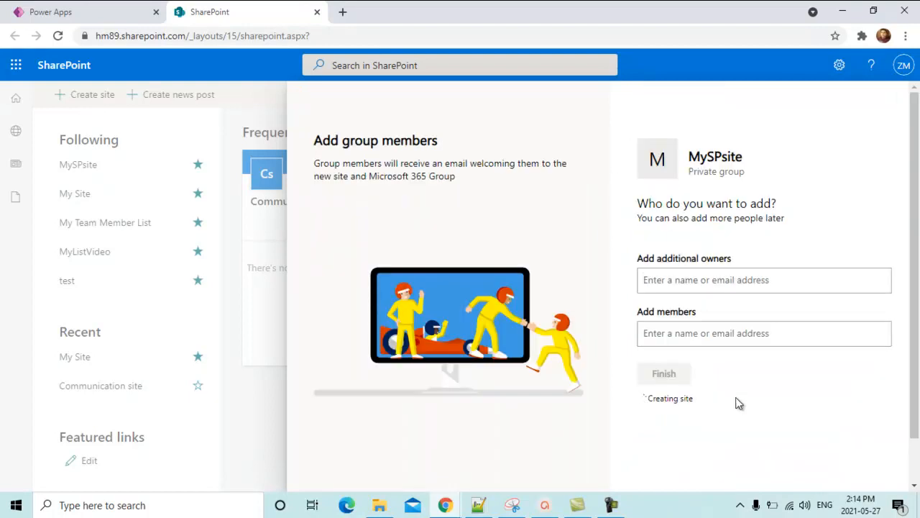
pyautogui.click(708, 291)
pyautogui.click(665, 384)
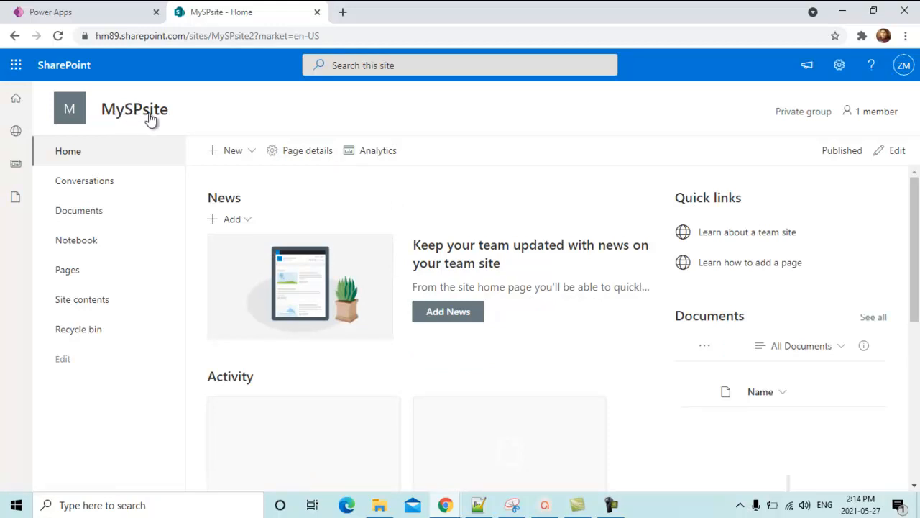
# Create a blank list named MySPlist on the MySPsite site.
pyautogui.click(256, 161)
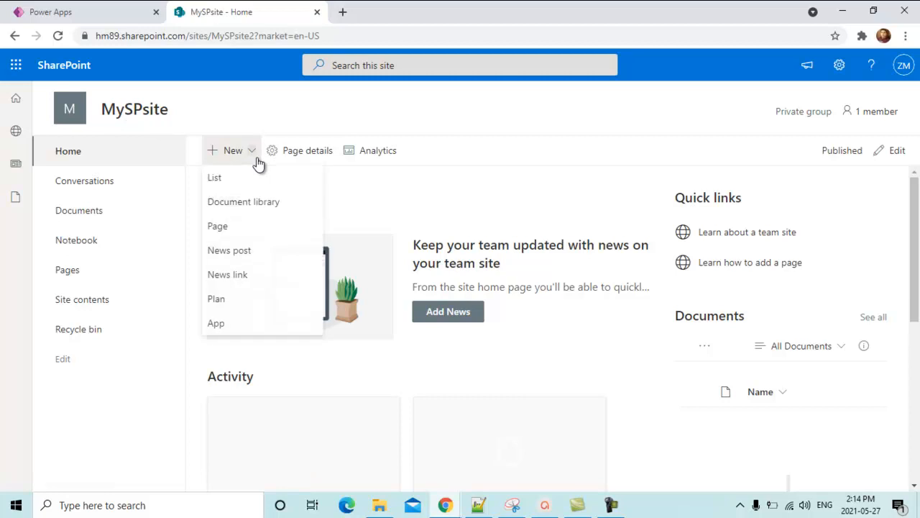
pyautogui.click(221, 185)
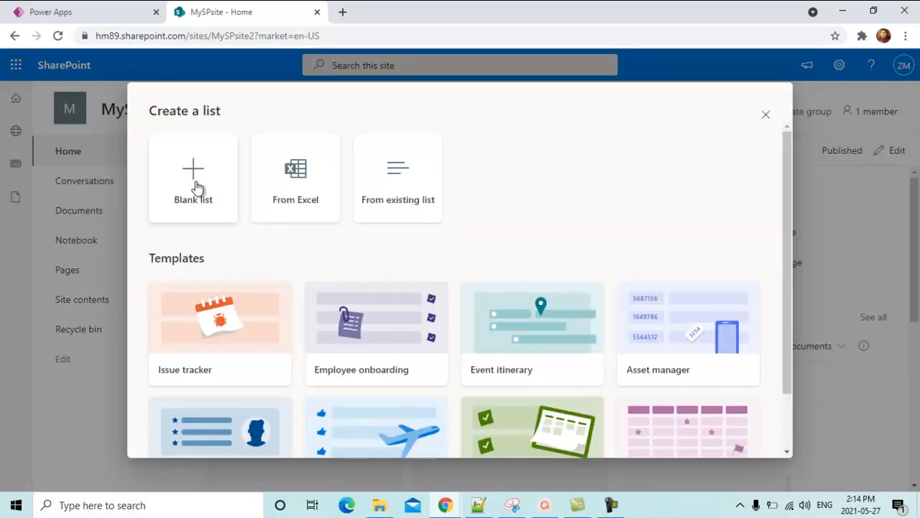
pyautogui.click(195, 184)
pyautogui.write('MySP')
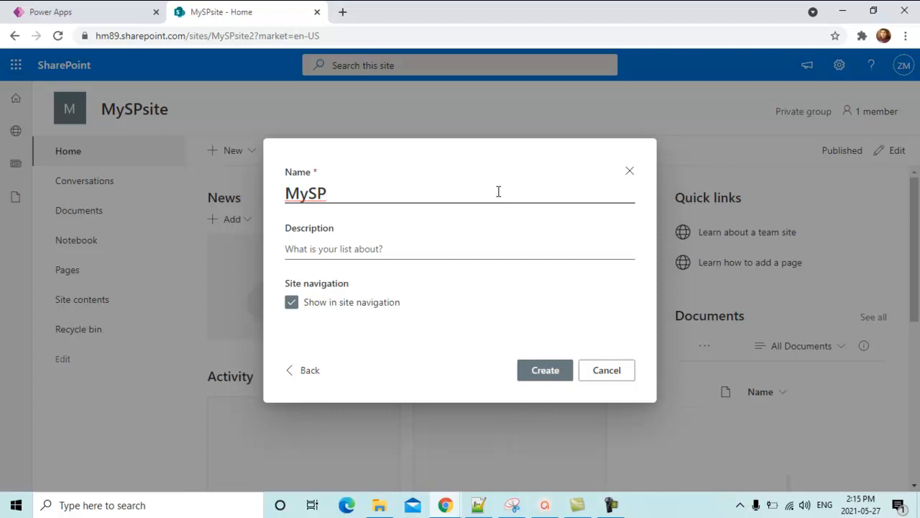
pyautogui.write('list')
pyautogui.click(546, 370)
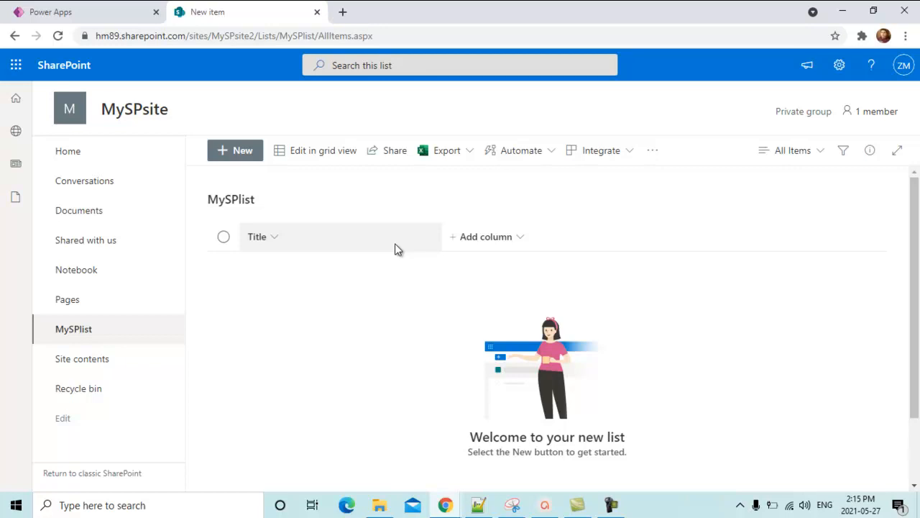
# Add a "Single line of text" column named Full Name to MySPlist.
pyautogui.click(506, 244)
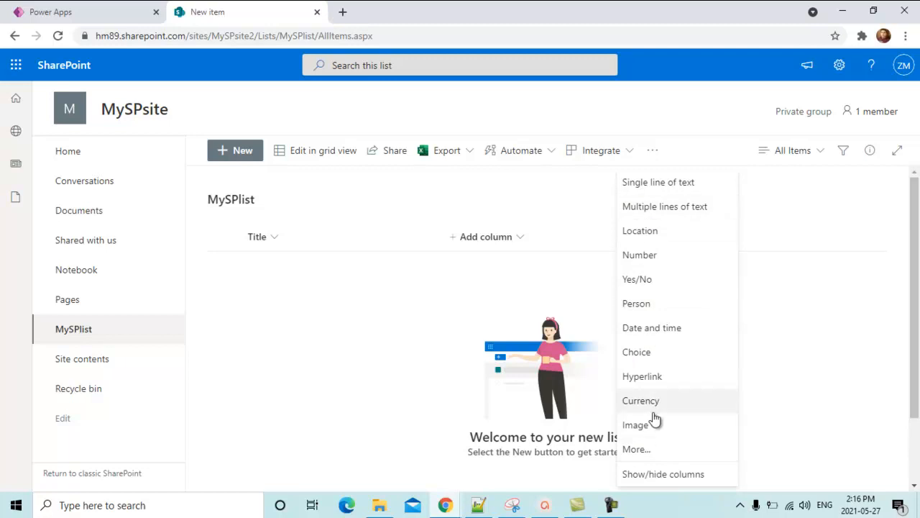
pyautogui.click(672, 186)
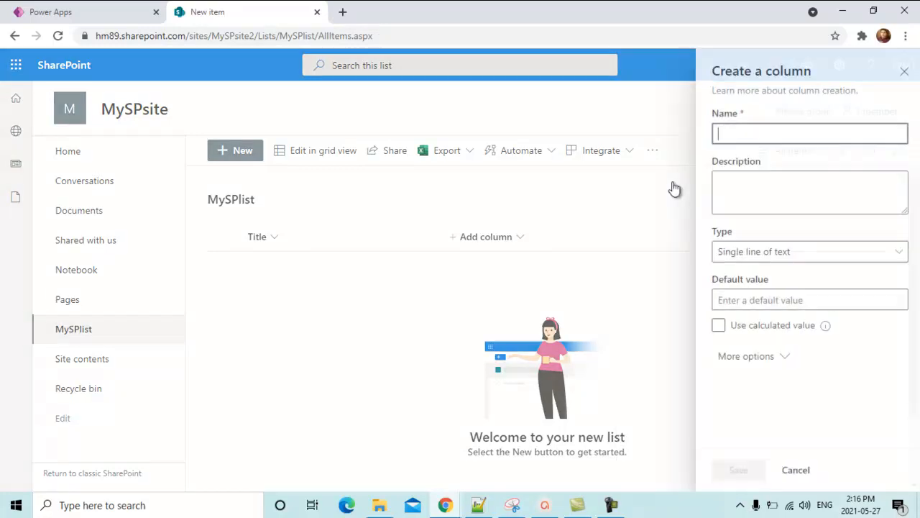
pyautogui.click(766, 134)
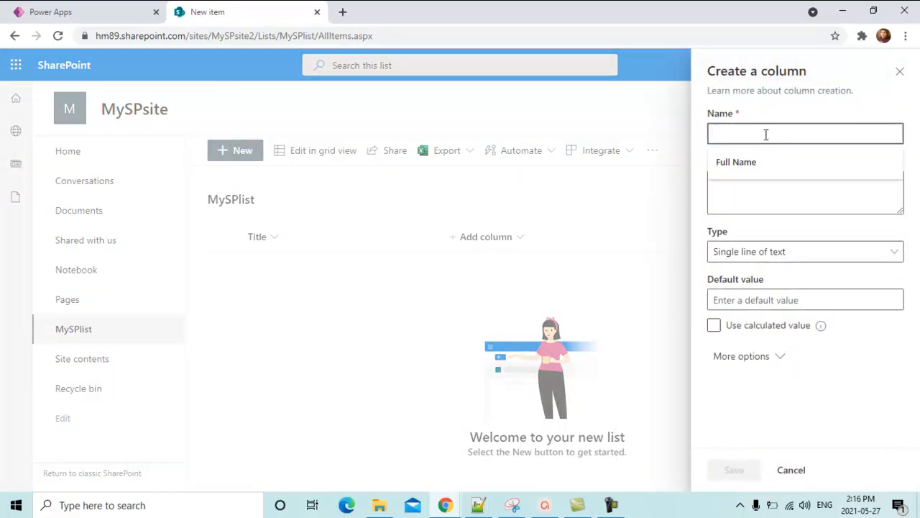
pyautogui.write('Full Name')
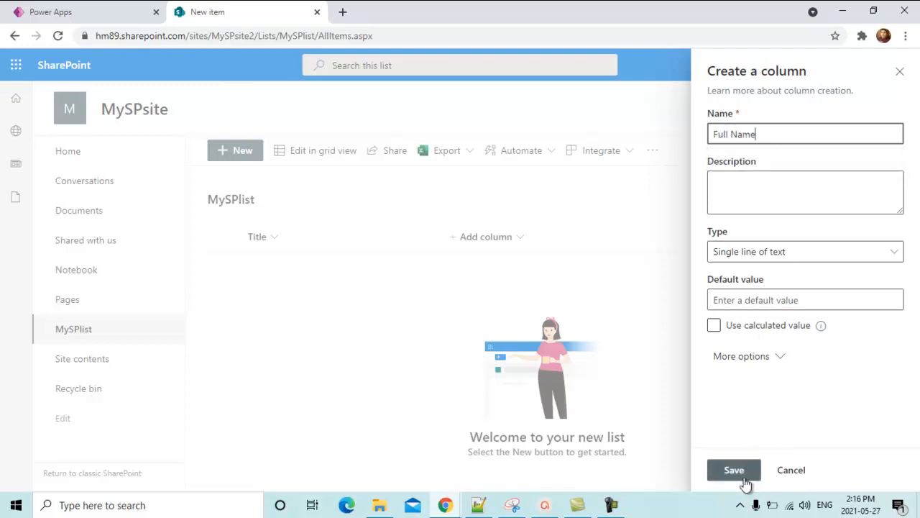
pyautogui.click(733, 471)
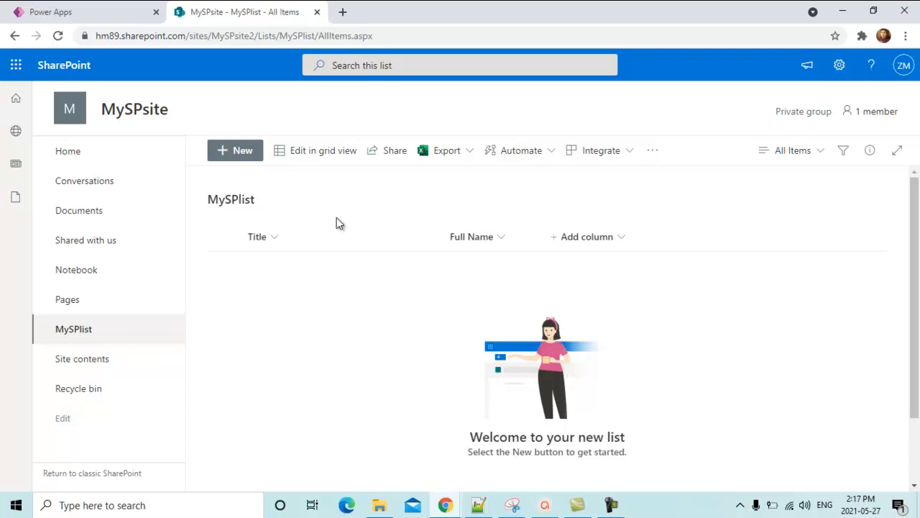
# Add a list item titled "D365 CRM/Power Platform developer" with the suggested person's full name, and save it.
pyautogui.click(234, 156)
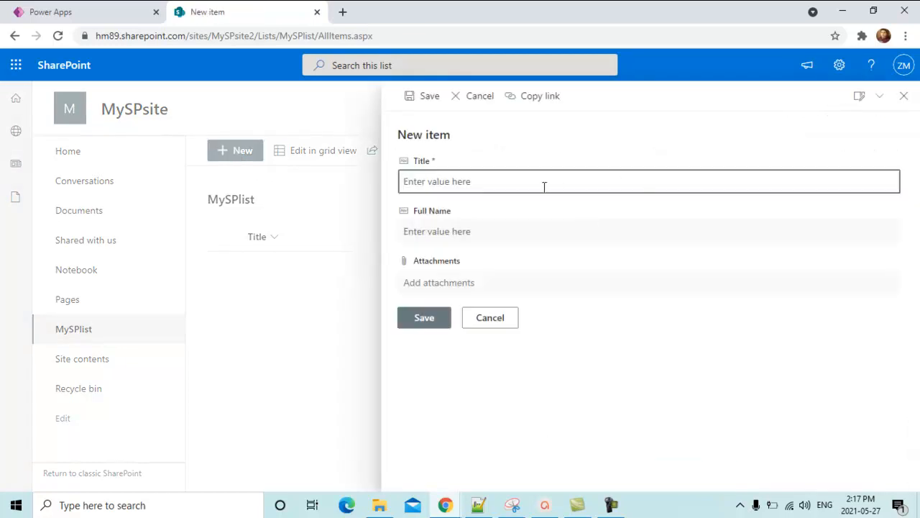
pyautogui.click(545, 186)
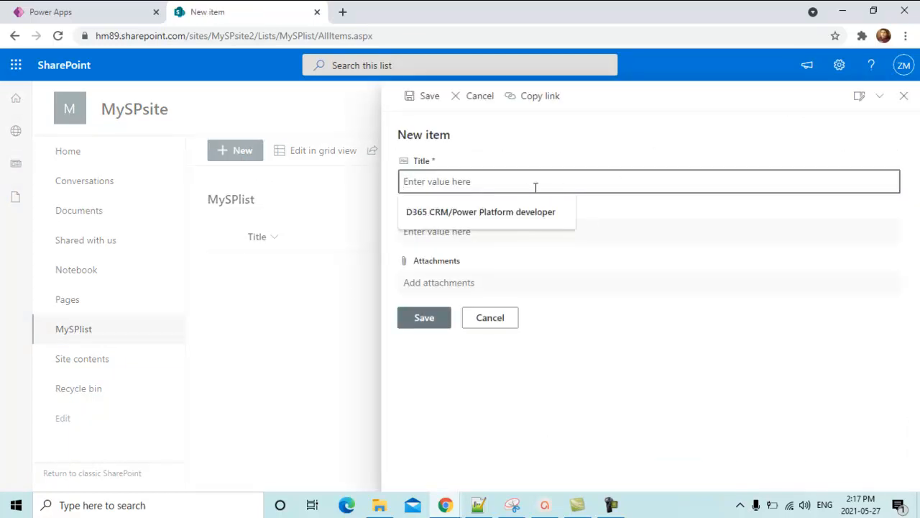
pyautogui.click(505, 213)
pyautogui.click(459, 236)
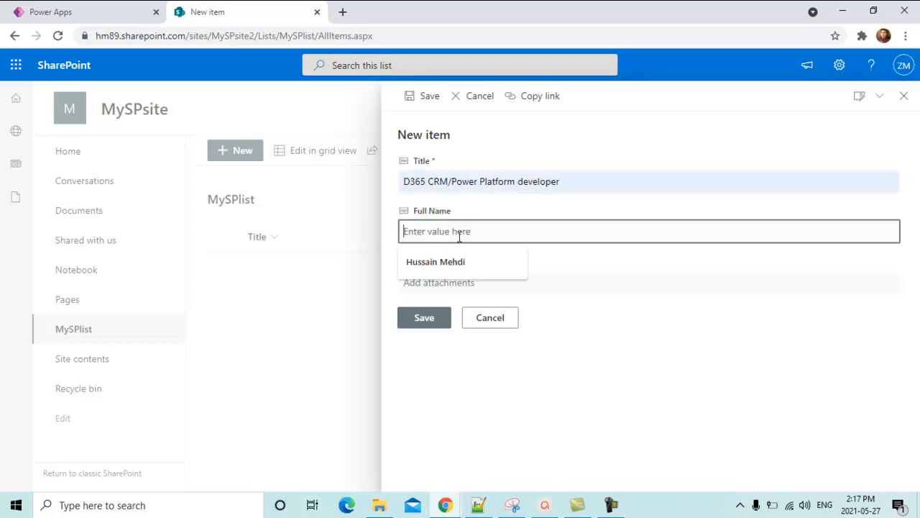
pyautogui.click(441, 260)
pyautogui.click(431, 317)
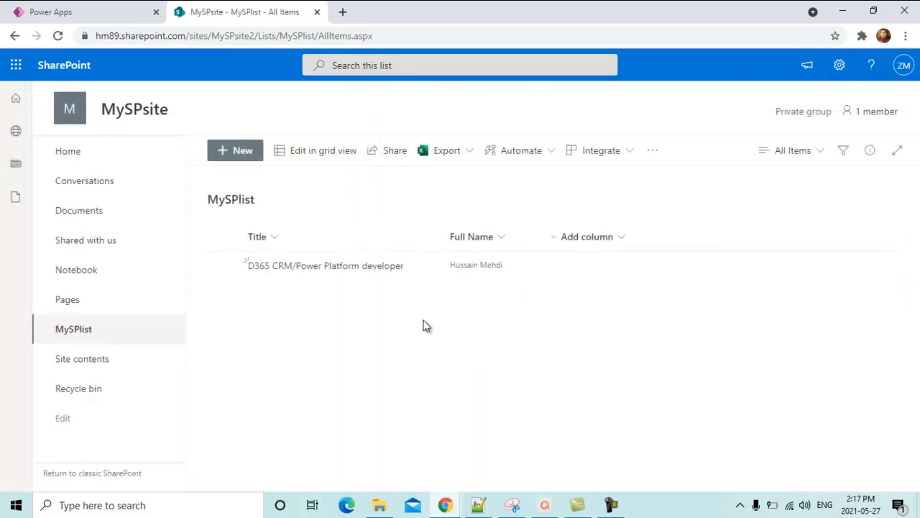
# Add a list item titled "Director" with the person's name in the Full Name field, and save it.
pyautogui.click(243, 152)
pyautogui.write('Director')
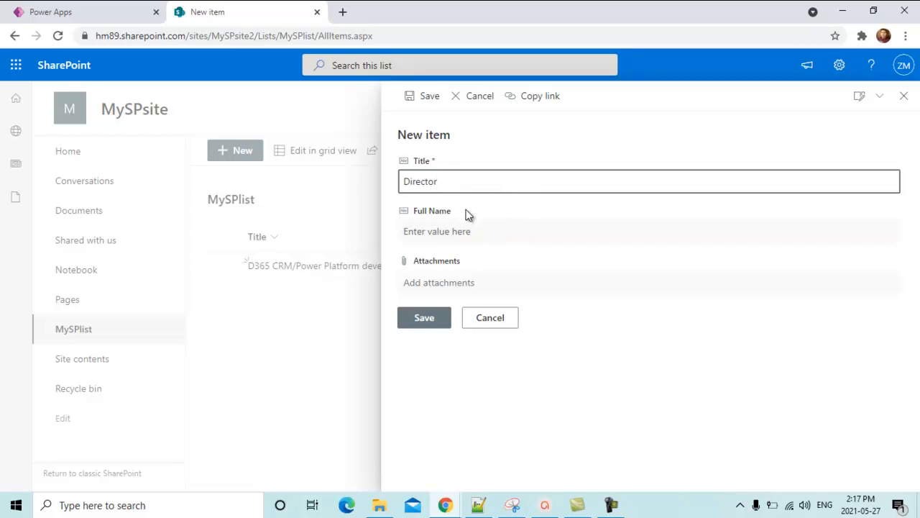
pyautogui.click(456, 231)
pyautogui.write('Andr')
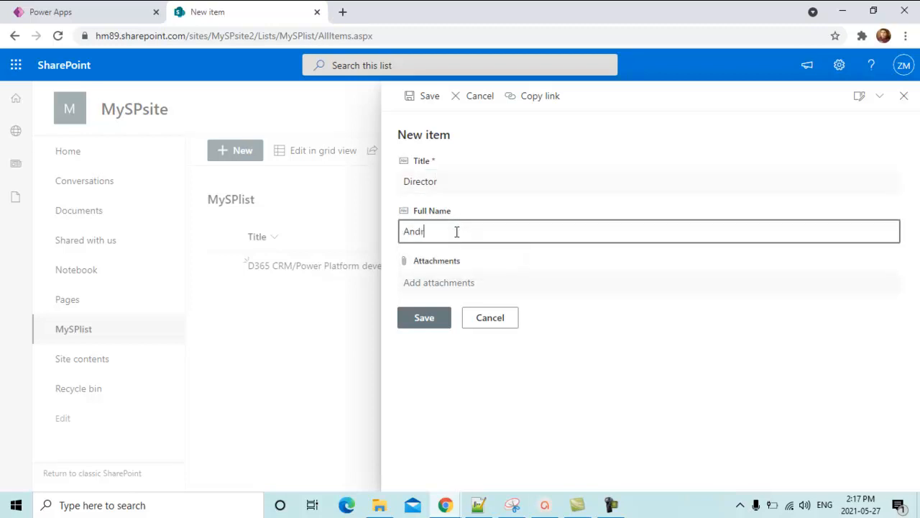
pyautogui.write('ew')
pyautogui.click(420, 318)
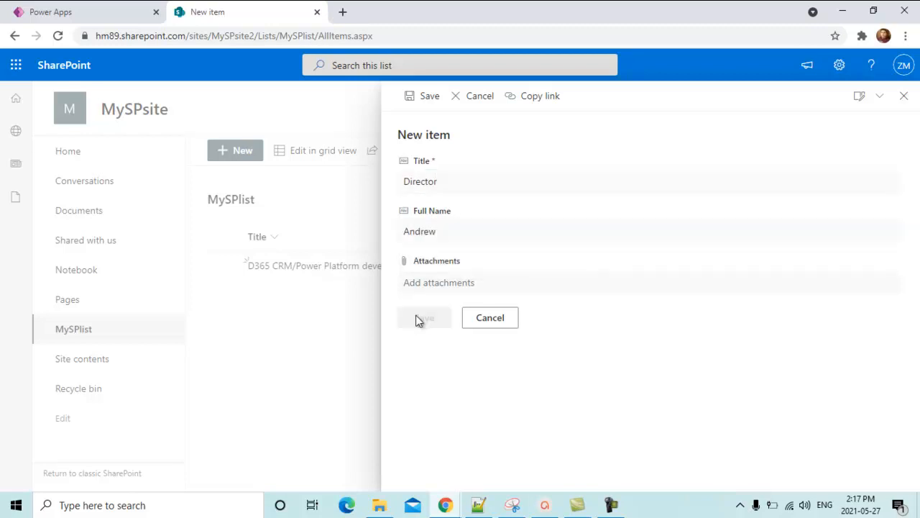
# Add a list item titled "Team Lead" with the person's name in the Full Name field, and save it.
pyautogui.click(234, 155)
pyautogui.click(454, 184)
pyautogui.write('Team Lead')
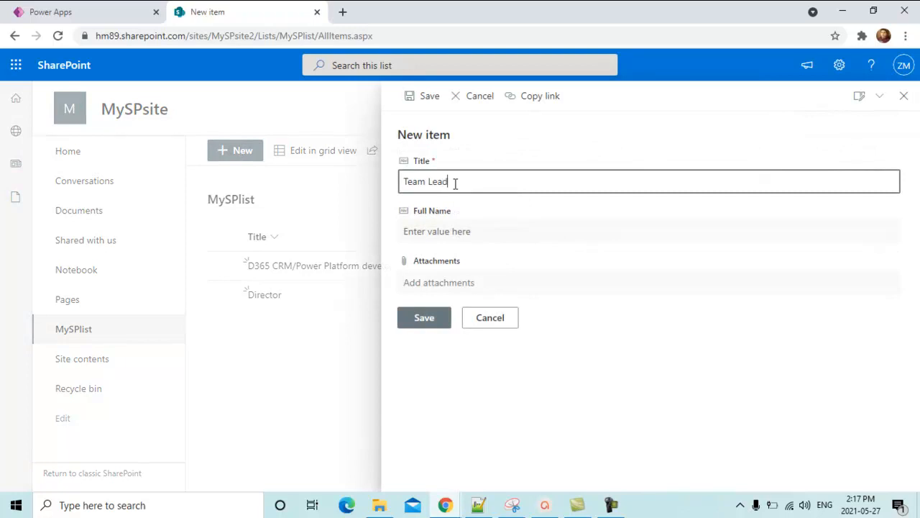
pyautogui.click(453, 233)
pyautogui.write('Roy')
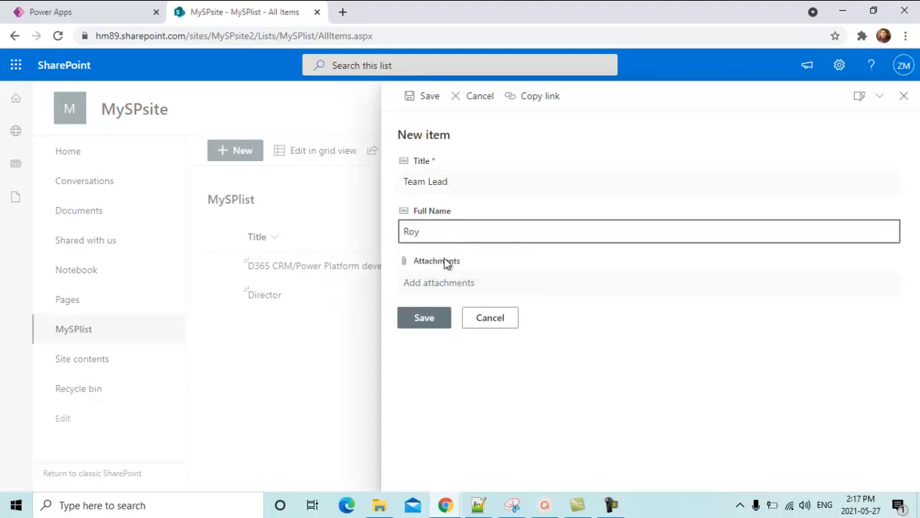
pyautogui.click(424, 319)
# Add a list item titled "Marketing Manger" with the suggested person's name in the Full Name field, and save it.
pyautogui.click(242, 151)
pyautogui.click(432, 180)
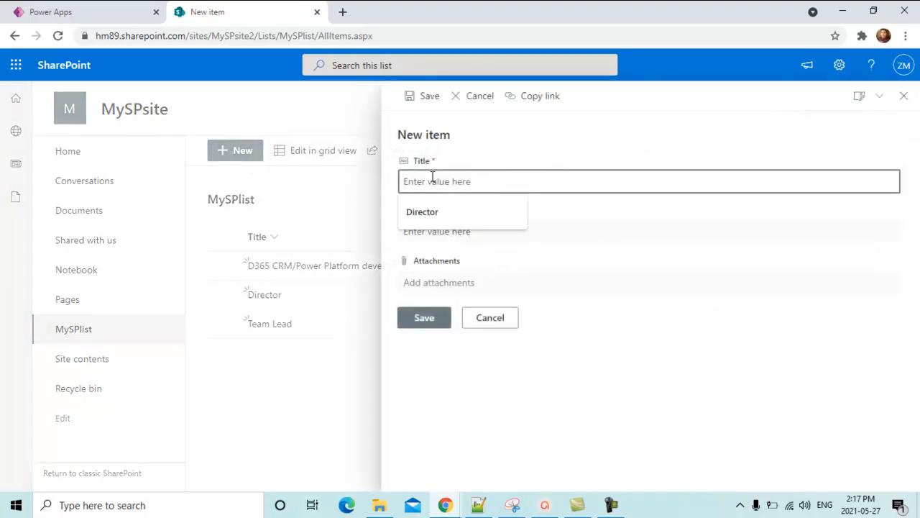
pyautogui.write('Markerting Manger')
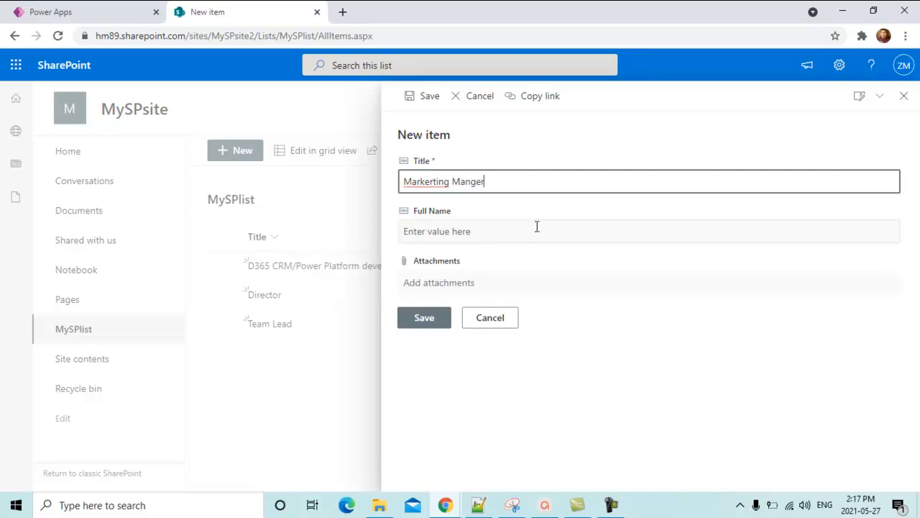
pyautogui.press('BackSpace')
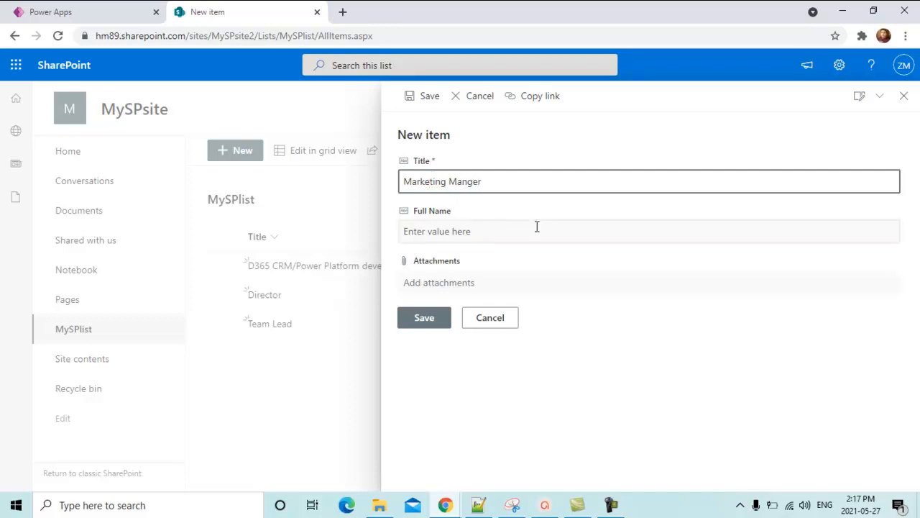
pyautogui.click(524, 235)
pyautogui.write('Je')
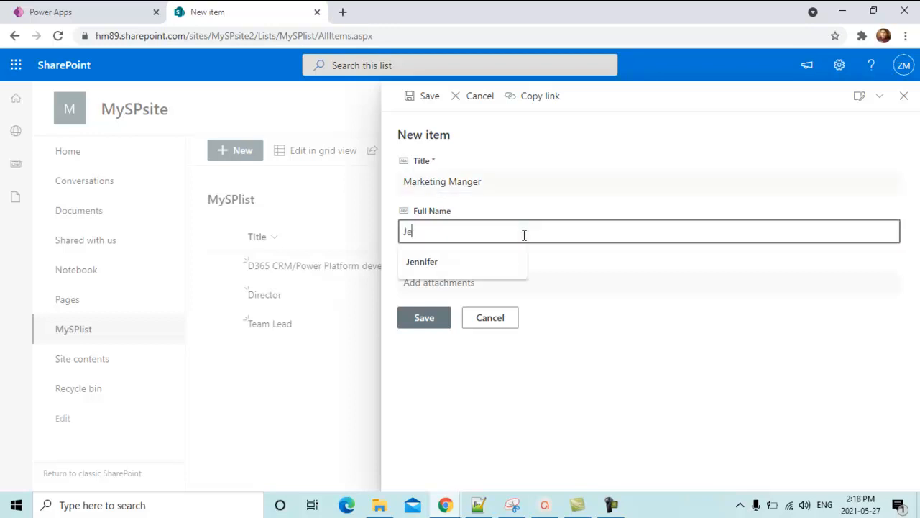
pyautogui.click(433, 263)
pyautogui.click(425, 318)
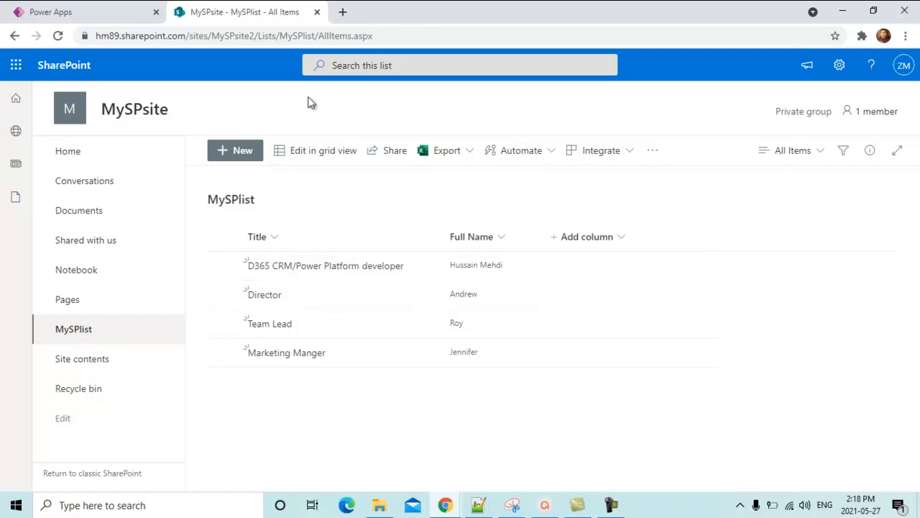
# Switch to Power Apps, start an app from SharePoint data, and create a SharePoint connection with "Connect directly (cloud services)".
pyautogui.click(119, 9)
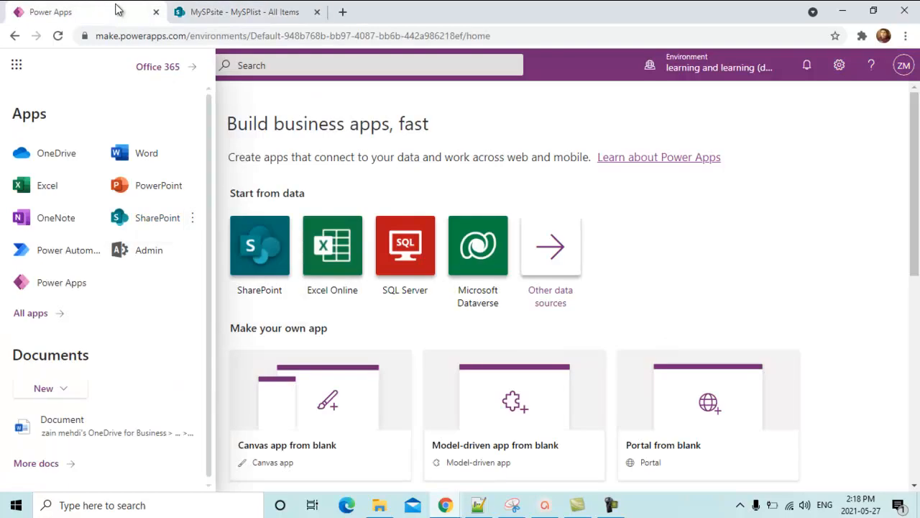
pyautogui.click(551, 65)
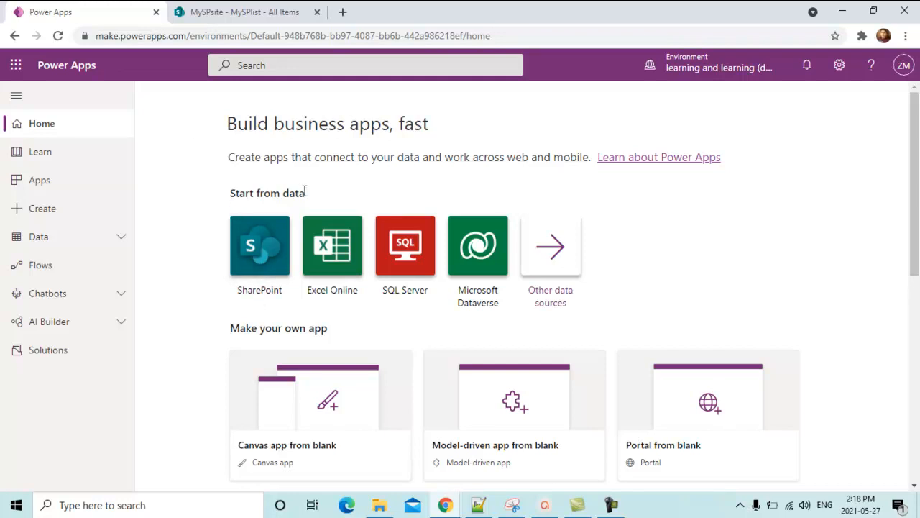
pyautogui.click(238, 11)
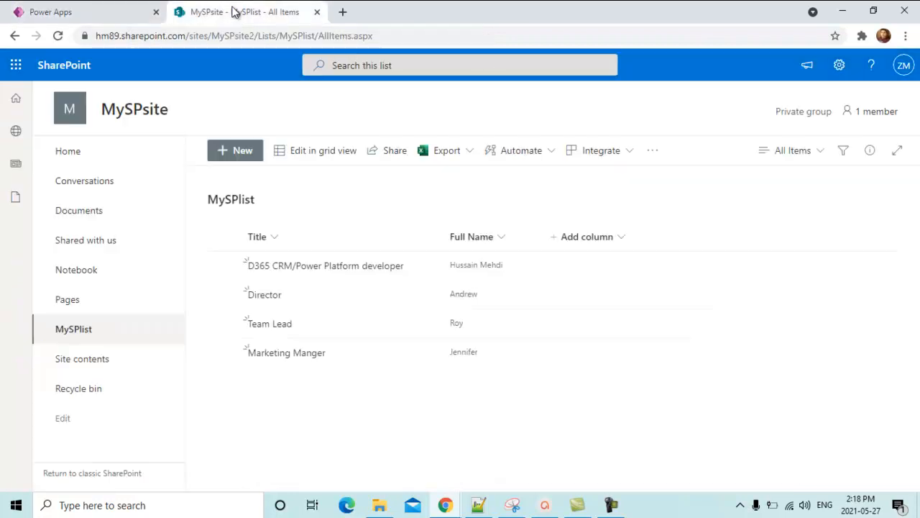
pyautogui.click(108, 16)
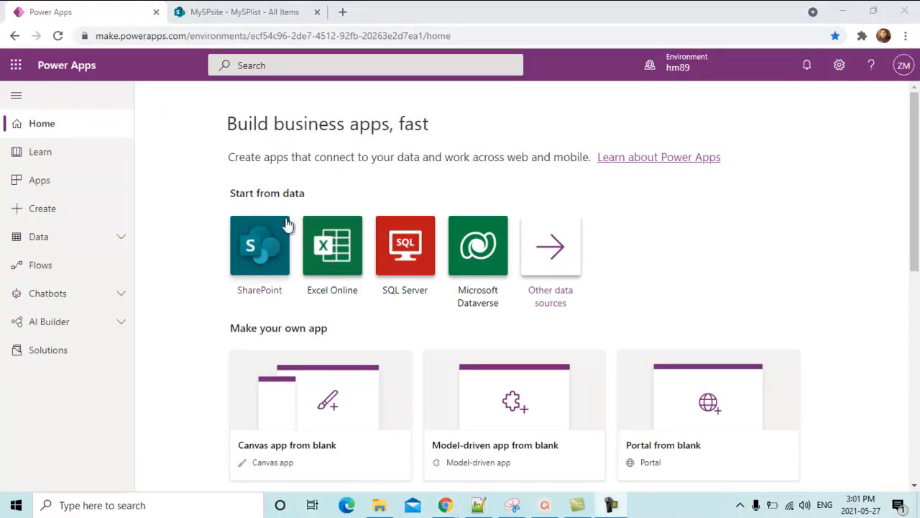
pyautogui.click(259, 247)
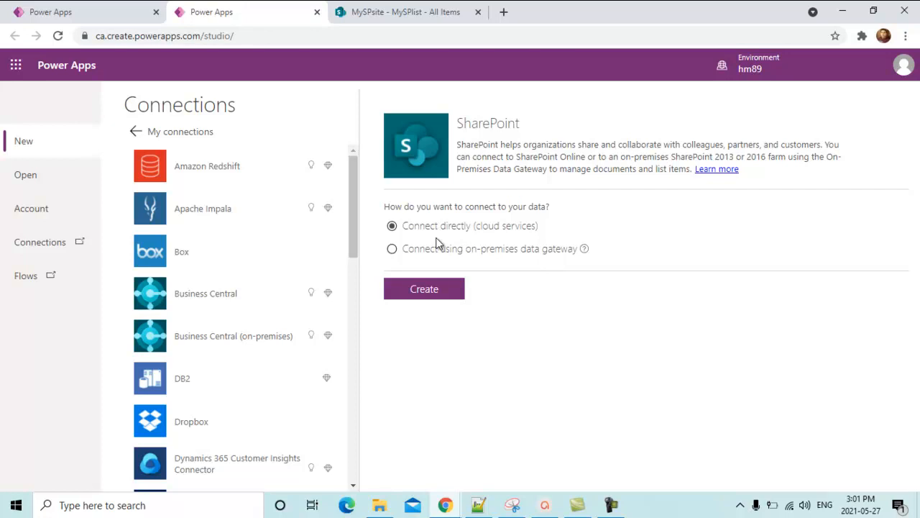
pyautogui.click(431, 291)
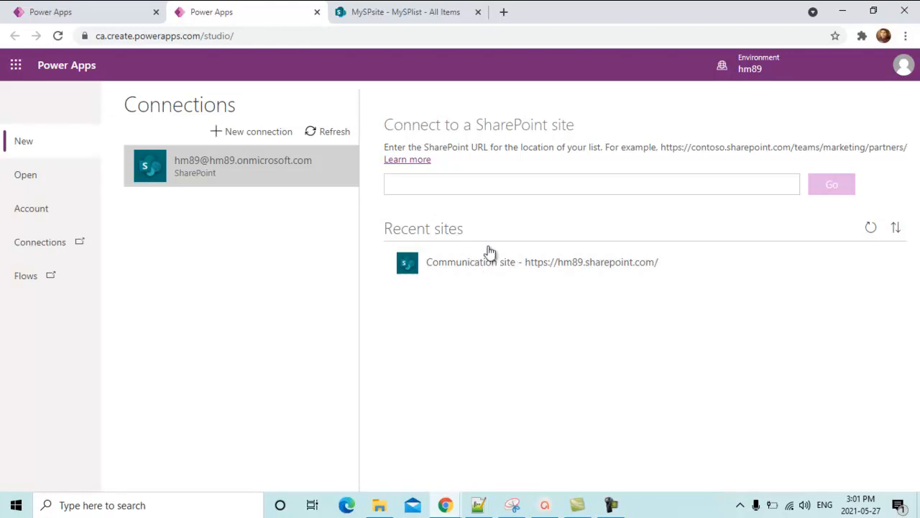
# Connect to the SharePoint site using the URL copied from the MySPlist page, and generate the app from the MySPlist list.
pyautogui.click(432, 12)
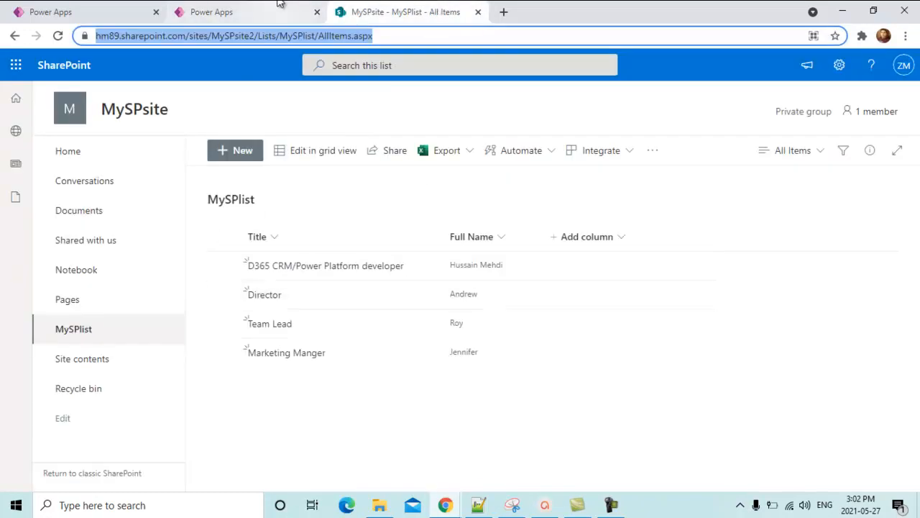
pyautogui.click(254, 12)
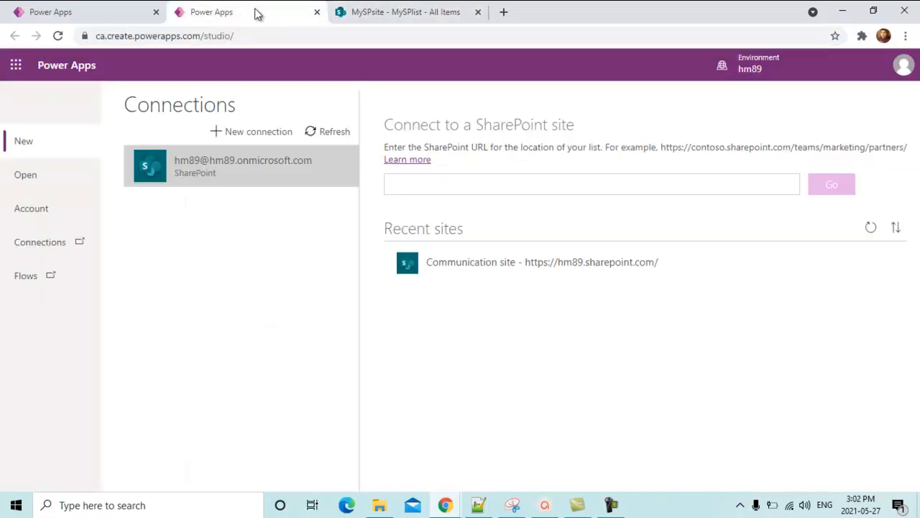
pyautogui.click(498, 188)
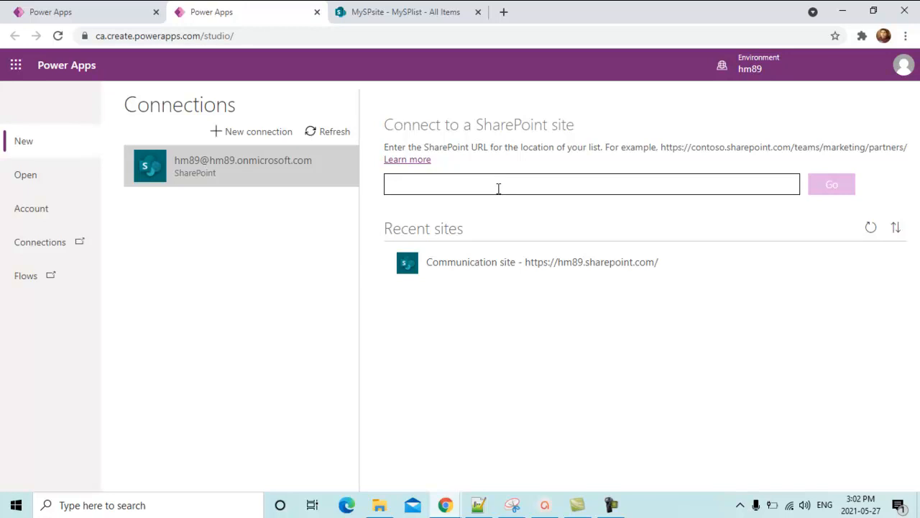
pyautogui.write('https://hm89.sharepoint.com/sites/MySPsite2/Lists/MySPlist/AllItems.aspx')
pyautogui.click(832, 191)
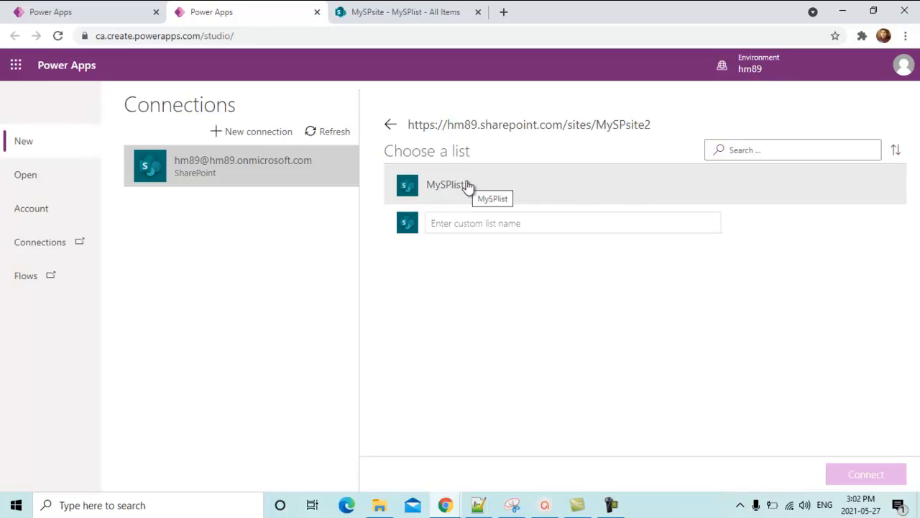
pyautogui.click(496, 186)
pyautogui.click(859, 476)
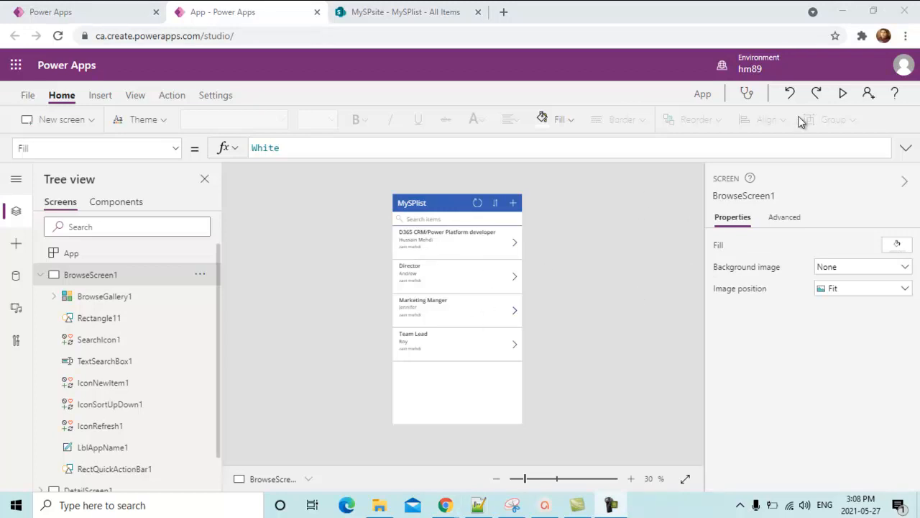
# Preview the generated app and compare its records with the MySPlist items in SharePoint.
pyautogui.click(842, 93)
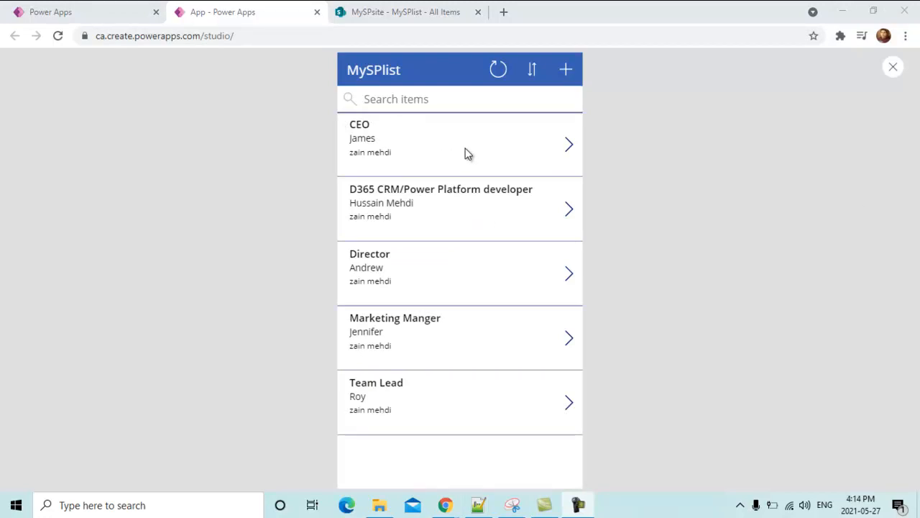
pyautogui.click(388, 13)
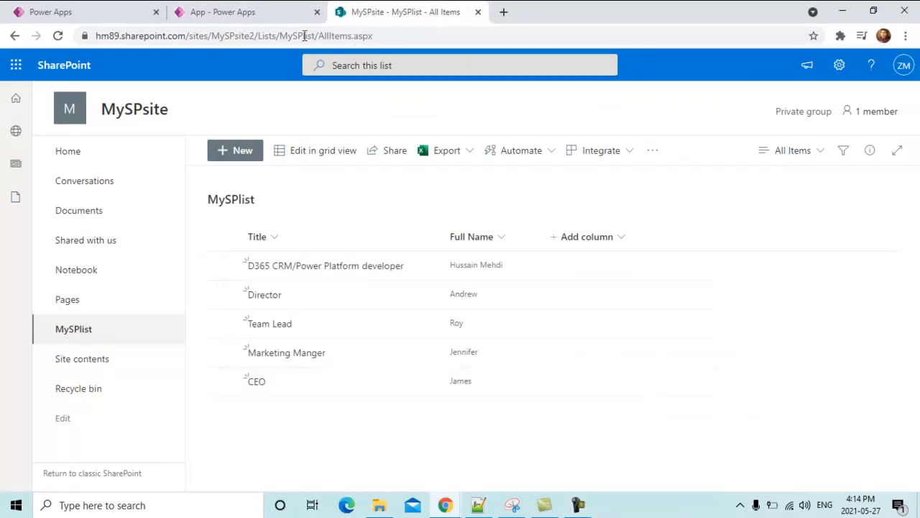
pyautogui.click(253, 14)
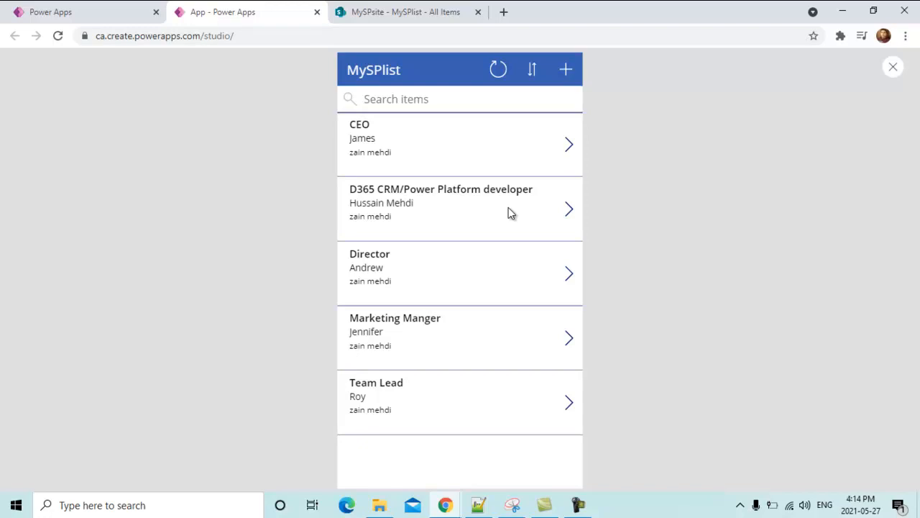
# View the CEO record's details and edit form in the previewed app, and the blank new-item form, cancelling both forms.
pyautogui.click(536, 143)
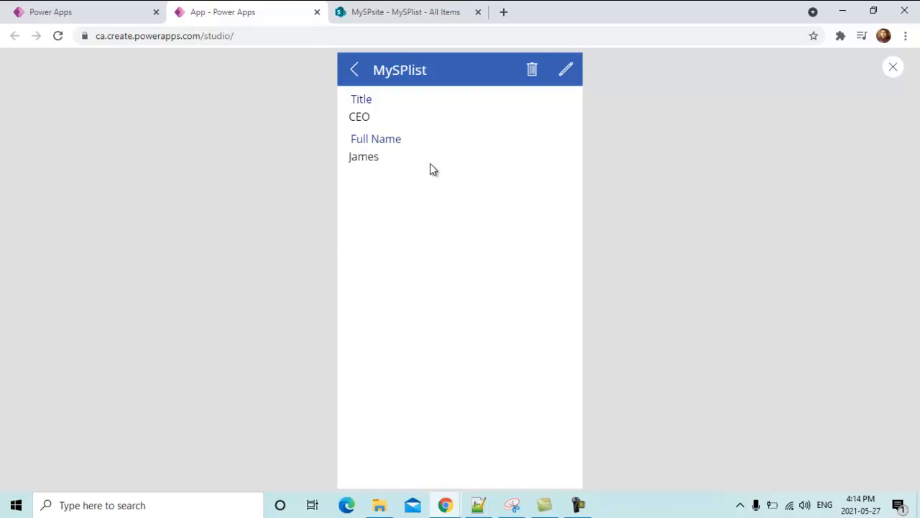
pyautogui.click(566, 69)
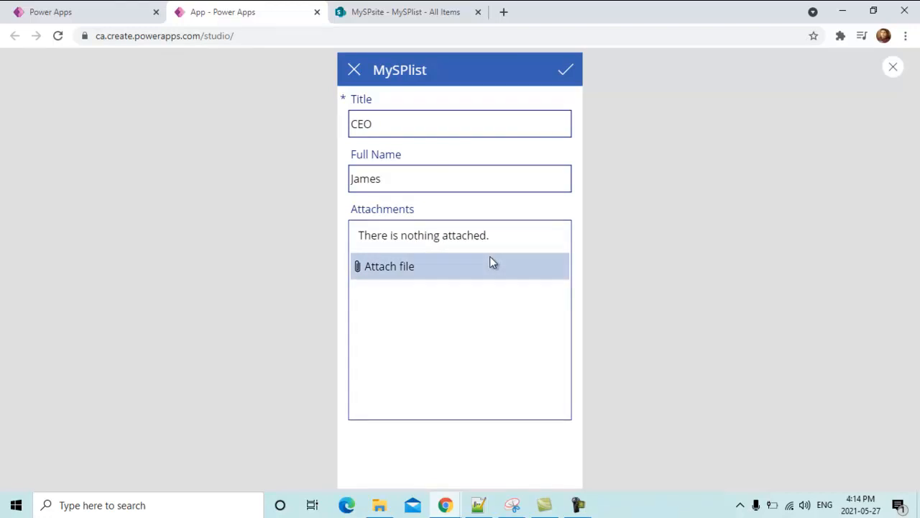
pyautogui.click(353, 72)
pyautogui.click(353, 71)
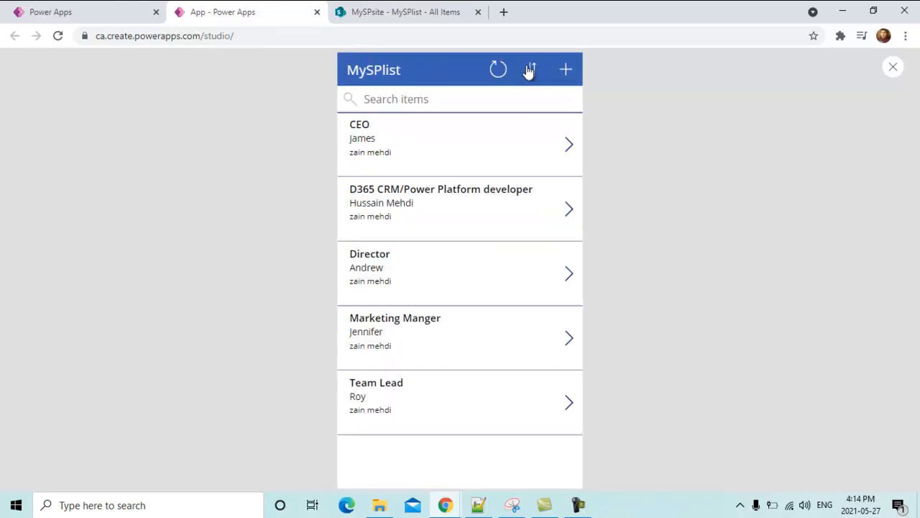
pyautogui.click(566, 69)
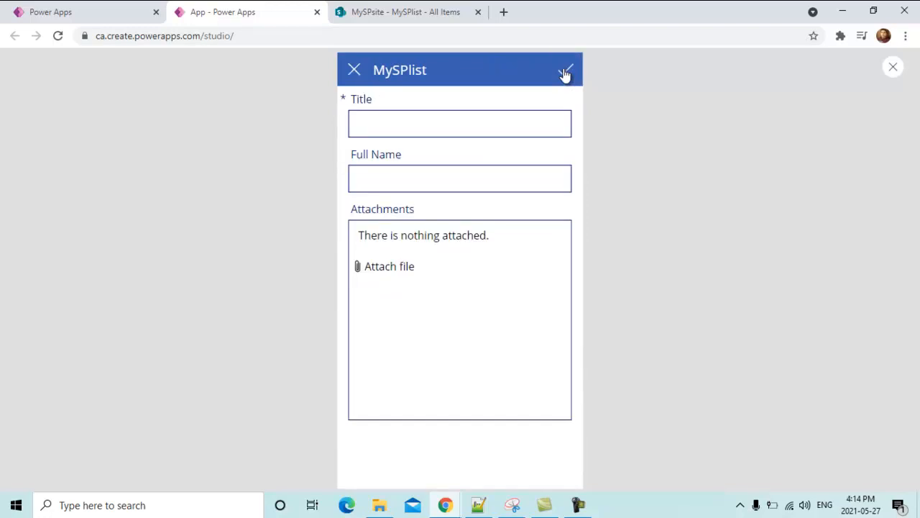
pyautogui.click(356, 71)
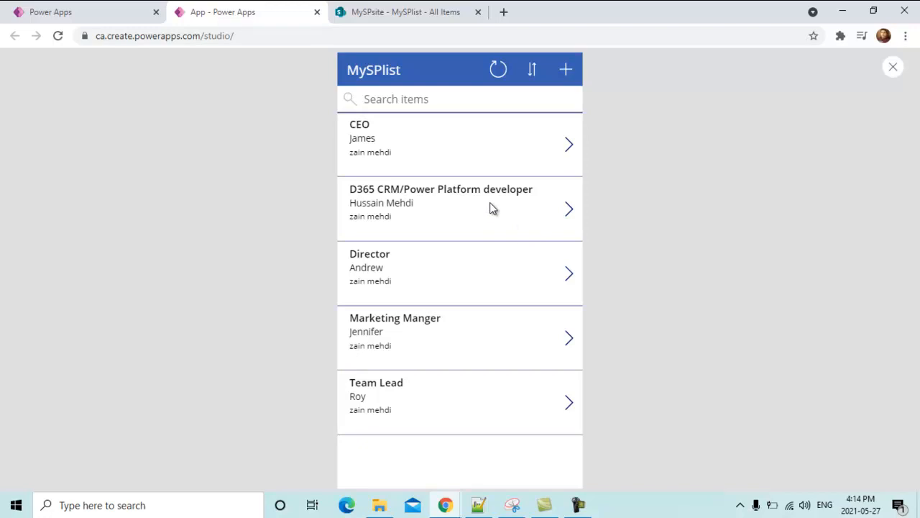
# Test the app's item search with "ceo" and "team", and clear the search text.
pyautogui.click(382, 102)
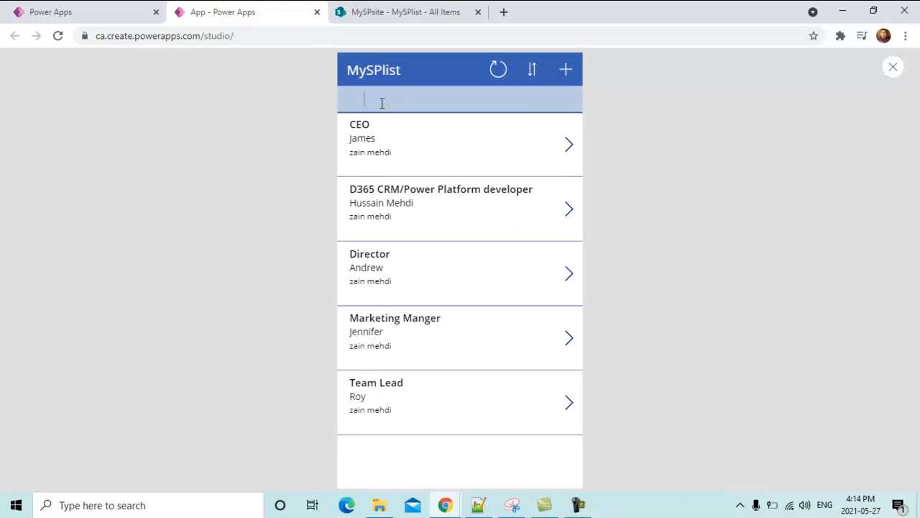
pyautogui.write('ceo')
pyautogui.press('BackSpace')
pyautogui.press('BackSpace')
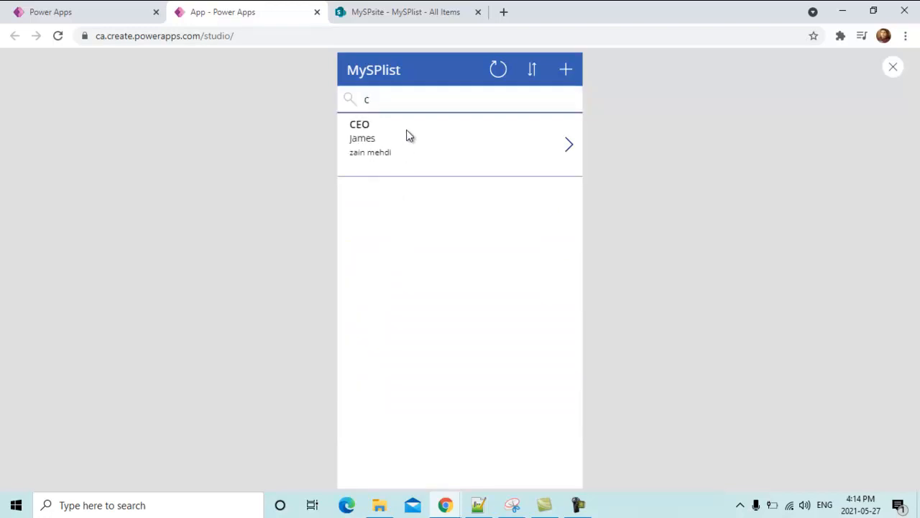
pyautogui.write('team')
pyautogui.press('BackSpace')
pyautogui.press('BackSpace')
pyautogui.press('BackSpace')
pyautogui.press('BackSpace')
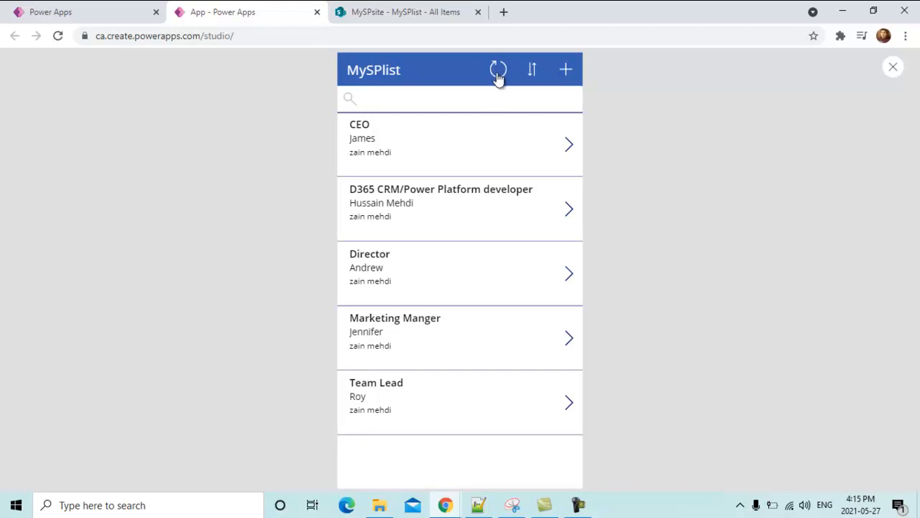
# Switch to SharePoint and add a MySPlist item titled "sales manager" with the person's name in the Full Name field, and save it.
pyautogui.click(400, 13)
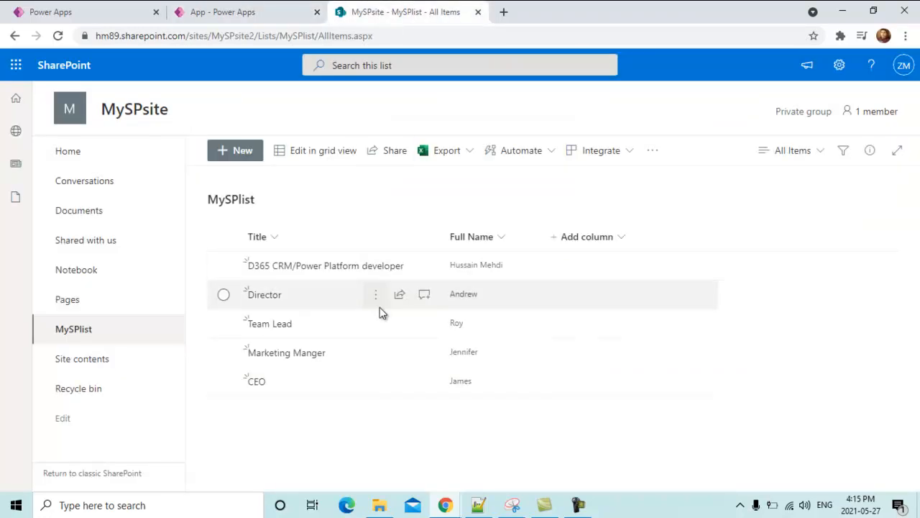
pyautogui.click(234, 150)
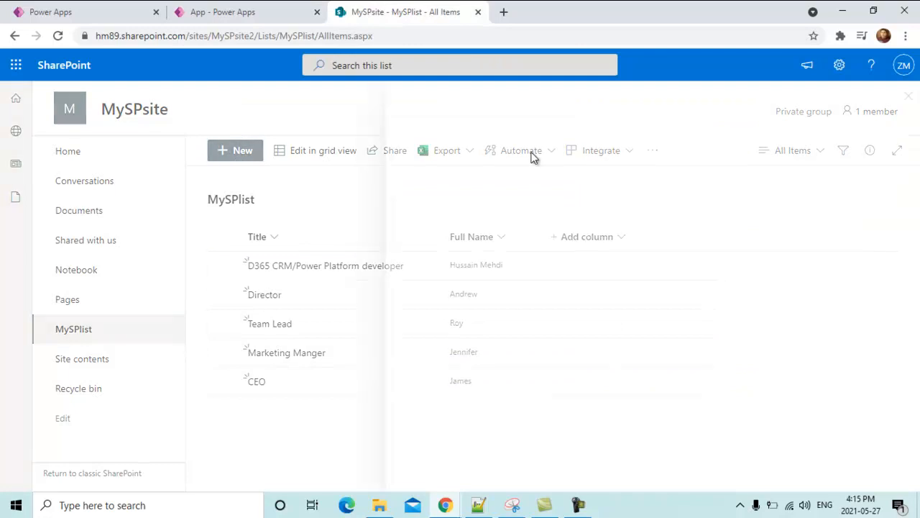
pyautogui.write('s')
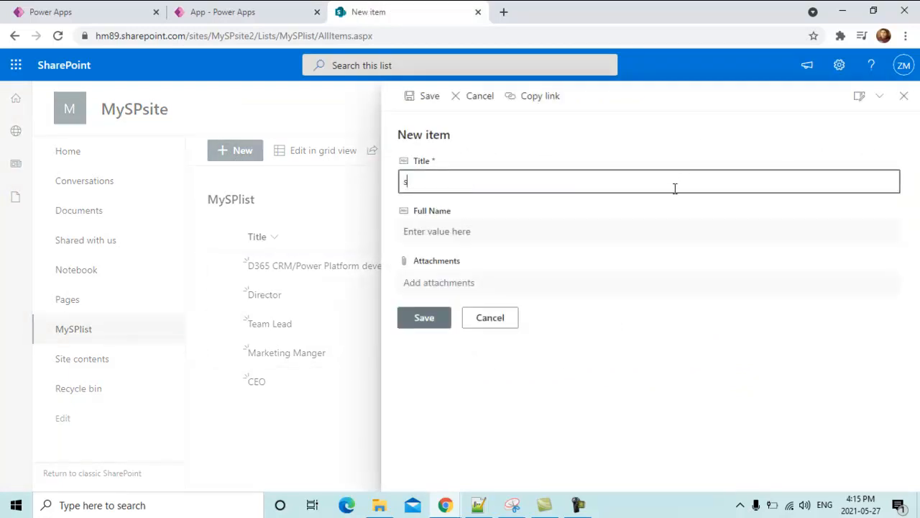
pyautogui.write('ales manager')
pyautogui.click(553, 231)
pyautogui.write('jenu')
pyautogui.press('BackSpace')
pyautogui.press('BackSpace')
pyautogui.press('BackSpace')
pyautogui.write('Jeny')
pyautogui.click(428, 319)
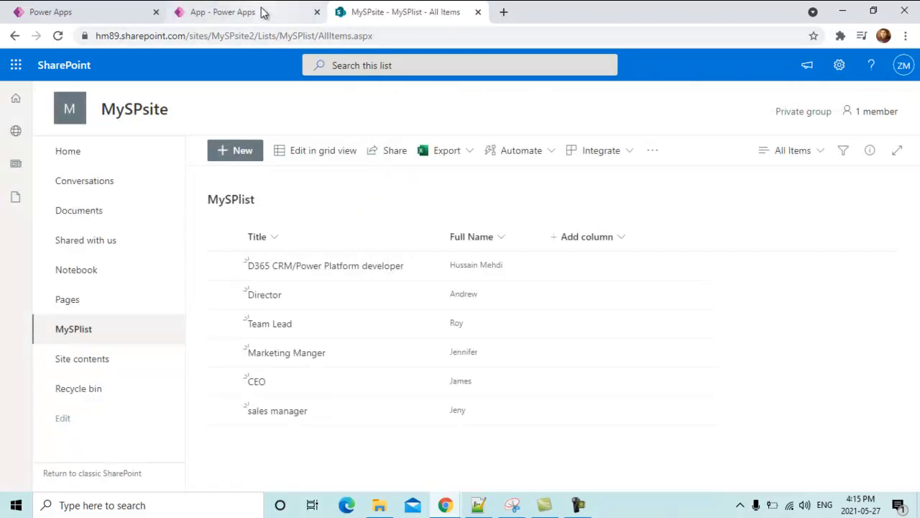
# Return to the previewed app in Power Apps and refresh its records from MySPlist.
pyautogui.click(262, 12)
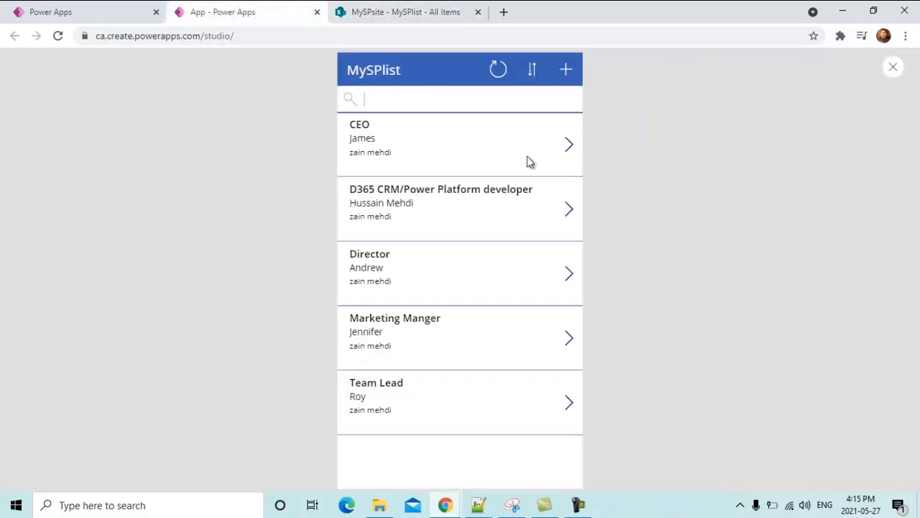
pyautogui.click(498, 69)
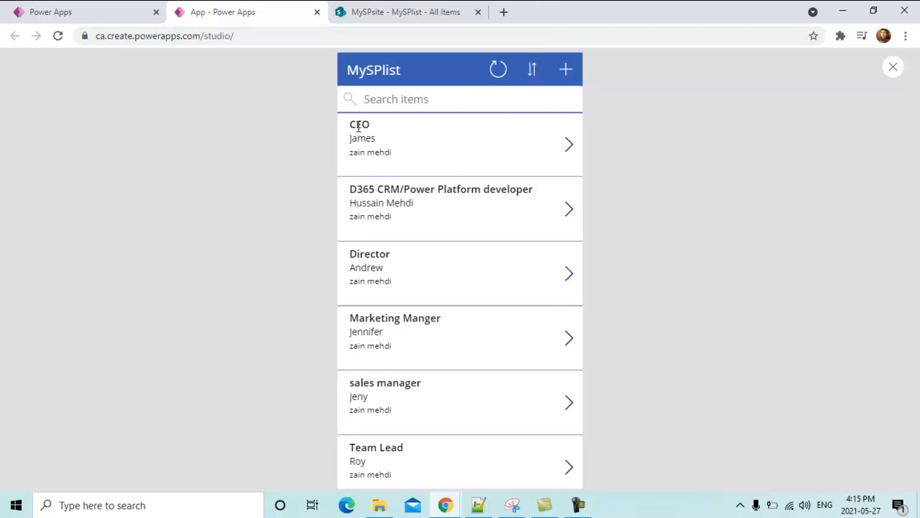
# Test the previewed app's sorting by reversing the record order and restoring the ascending order.
pyautogui.click(532, 72)
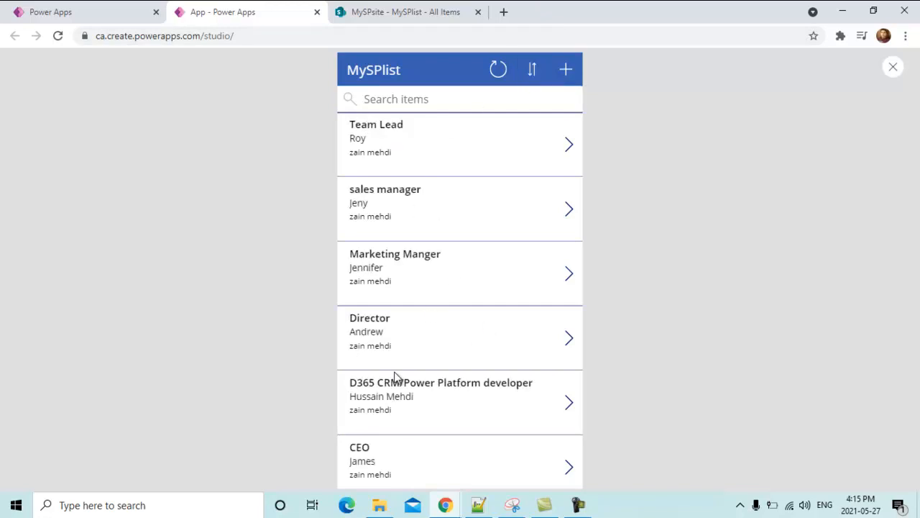
pyautogui.click(534, 71)
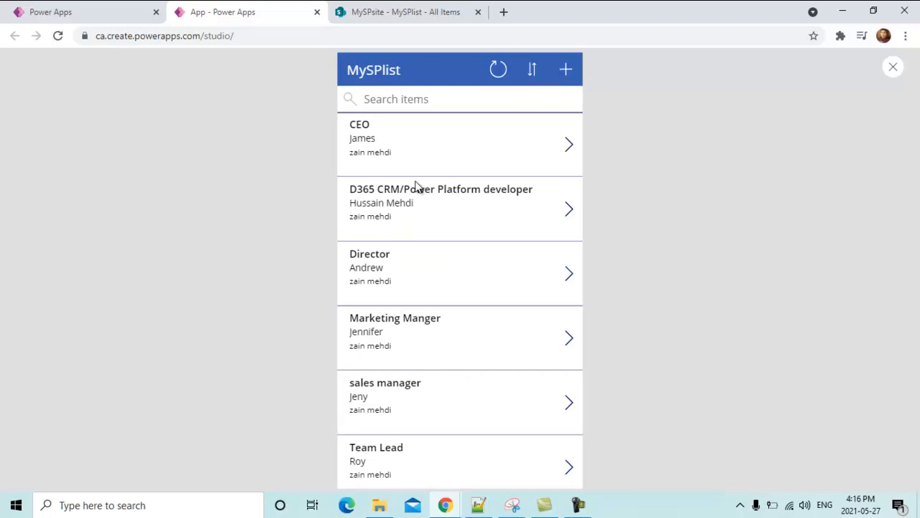
# Change the CEO record's title to "CEO & Cofounder" in the previewed app, save it, and check the change in the SharePoint list.
pyautogui.click(420, 138)
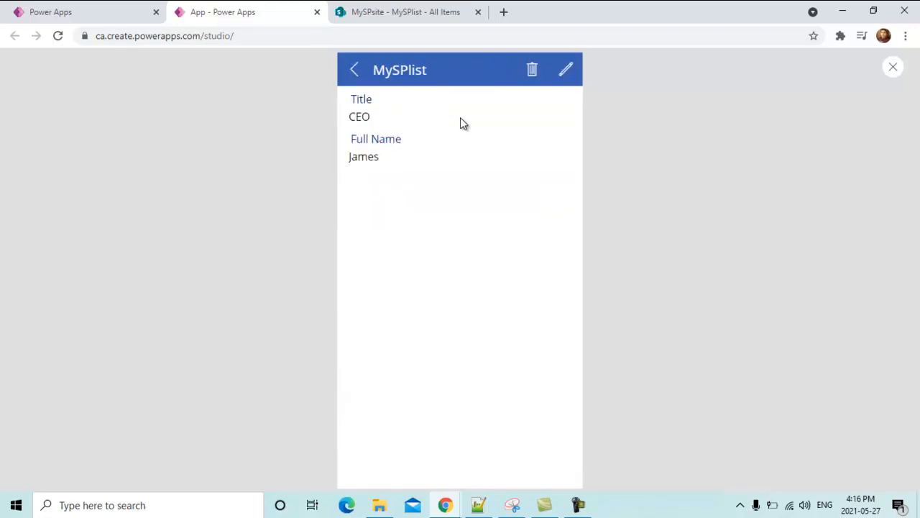
pyautogui.click(566, 69)
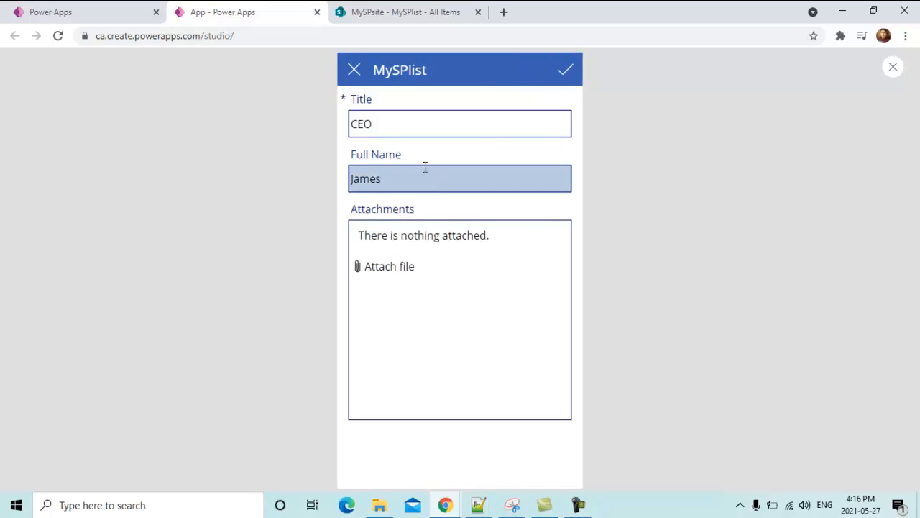
pyautogui.click(455, 126)
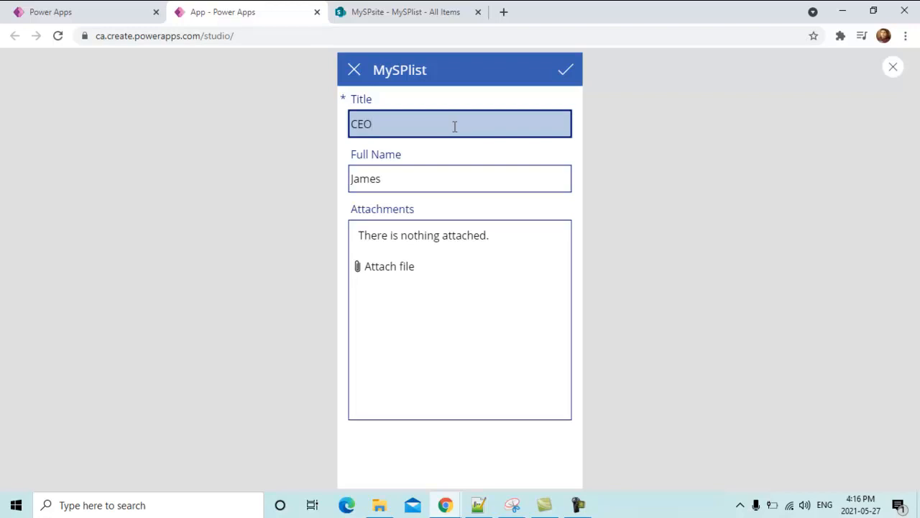
pyautogui.write('& Cofounder')
pyautogui.click(566, 72)
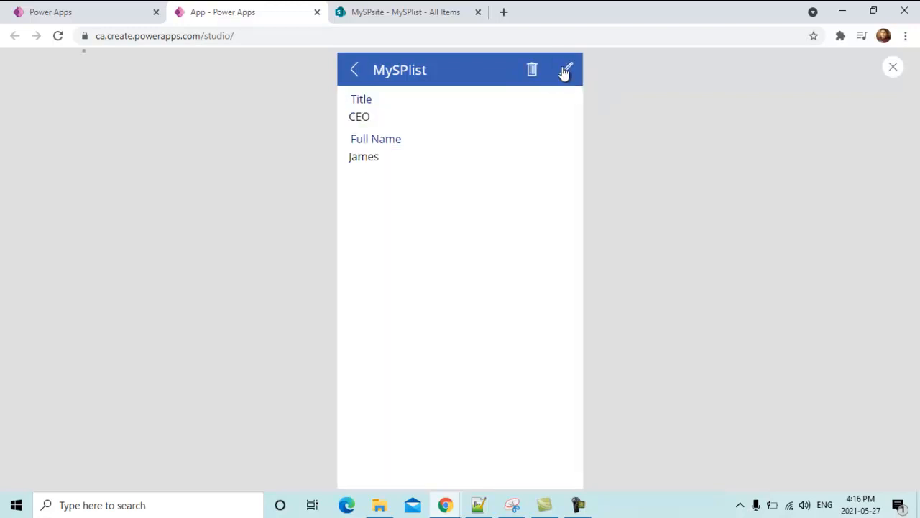
pyautogui.click(353, 69)
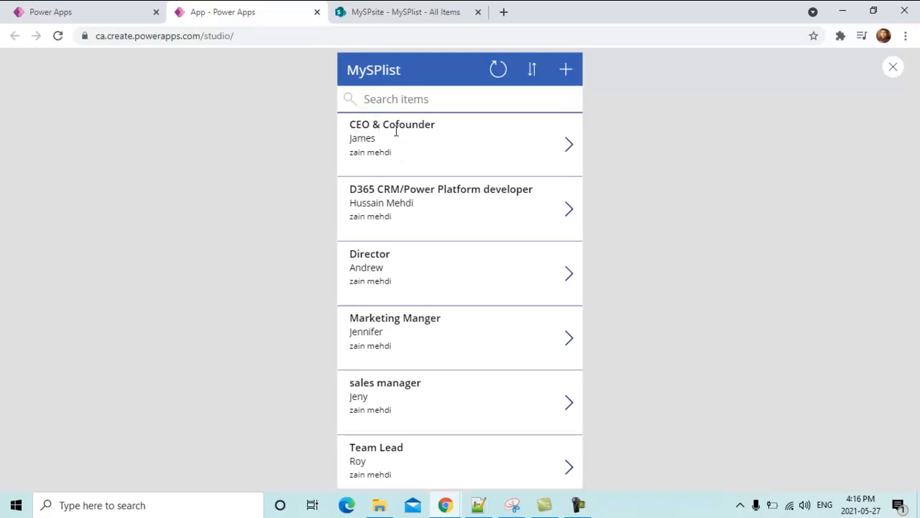
pyautogui.click(440, 8)
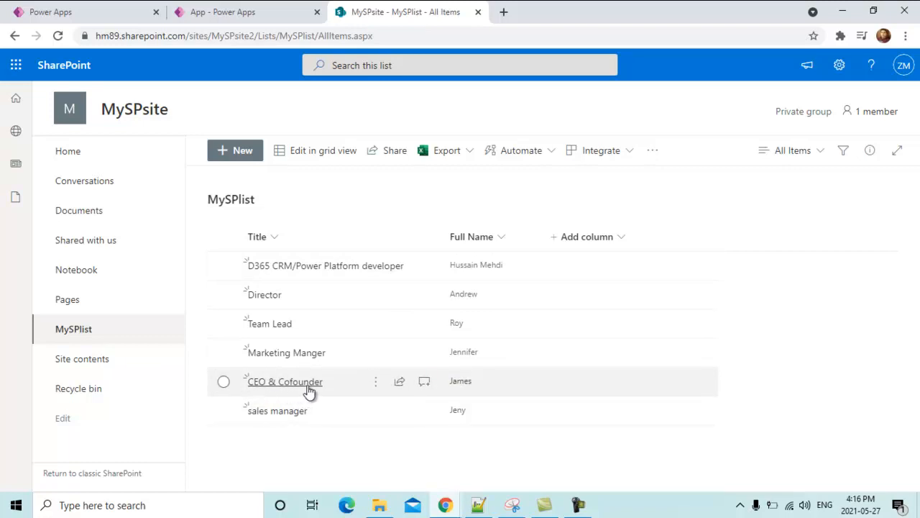
# Return to the previewed app in Power Apps and delete the sales manager record.
pyautogui.click(225, 14)
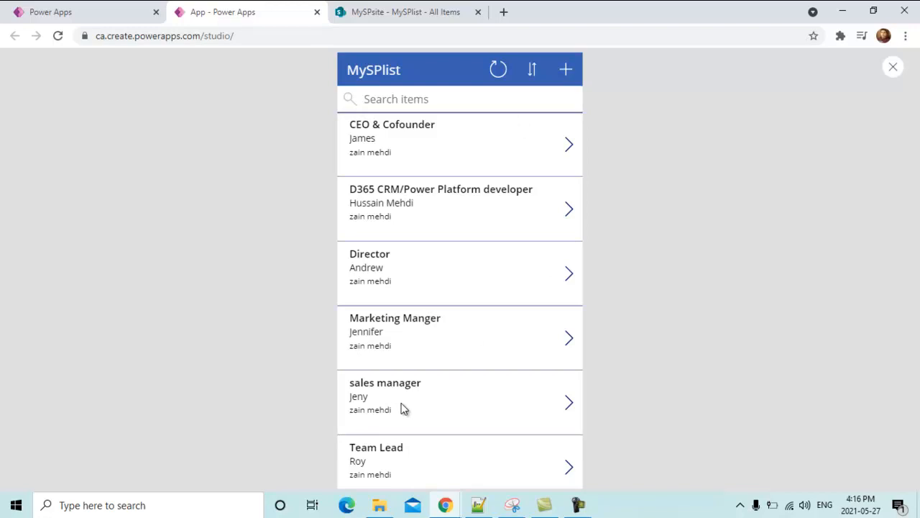
pyautogui.click(421, 399)
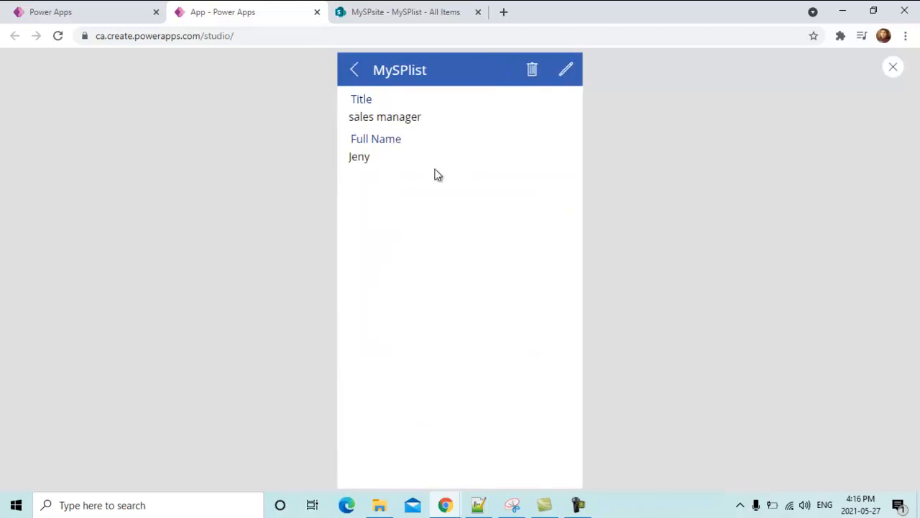
pyautogui.click(533, 70)
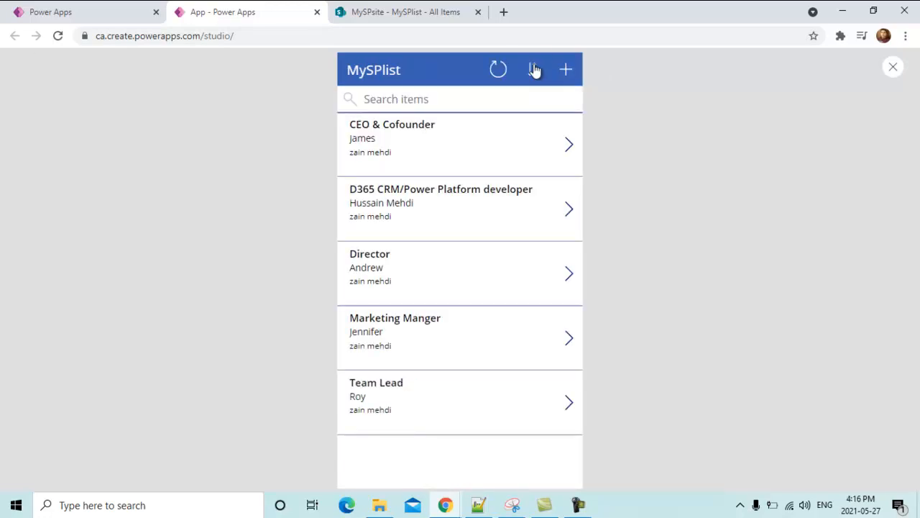
# Switch to SharePoint to compare the MySPlist items with the app's records, and return to the previewed app.
pyautogui.click(421, 9)
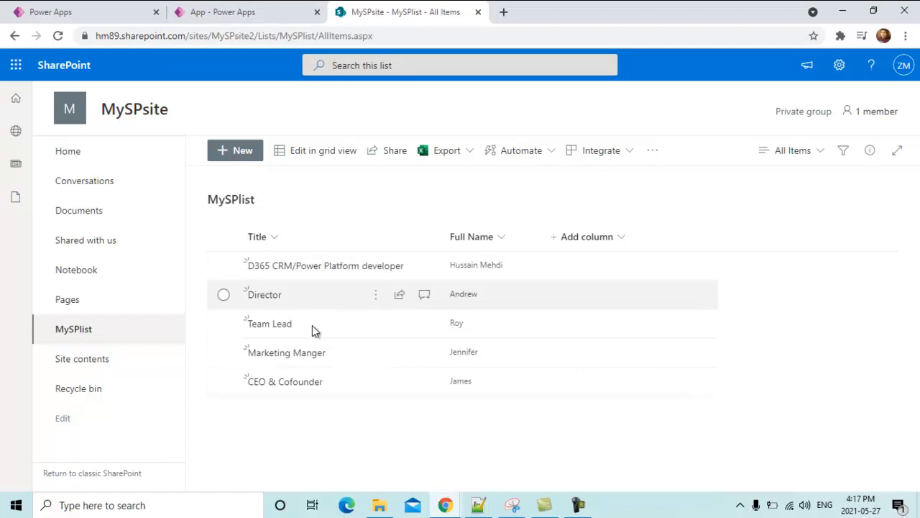
pyautogui.click(294, 13)
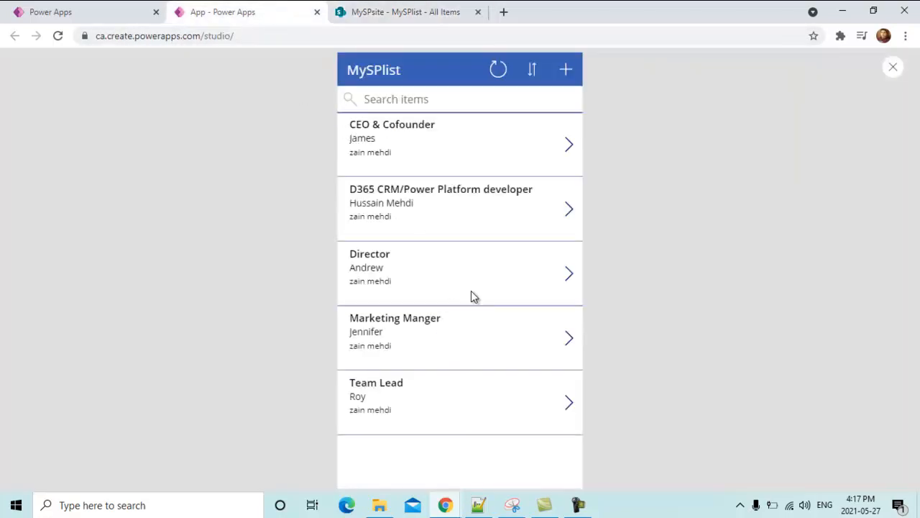
pyautogui.click(405, 11)
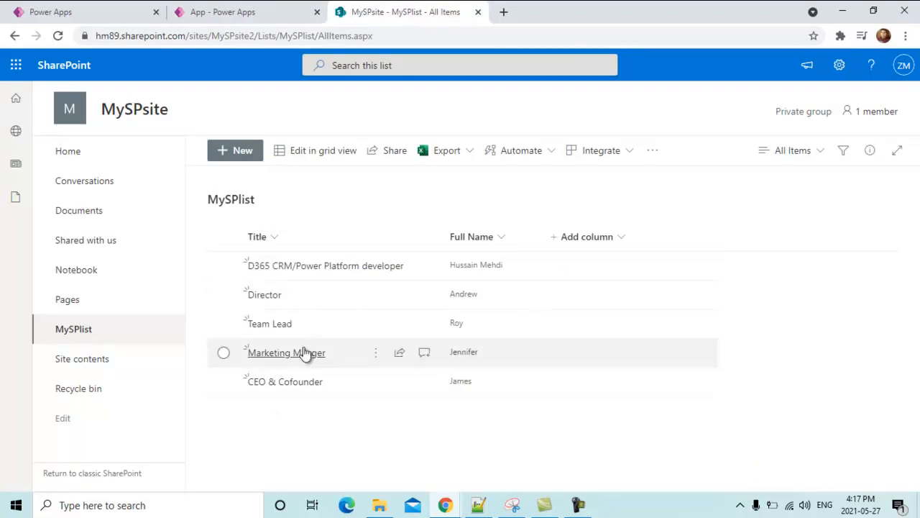
pyautogui.click(261, 8)
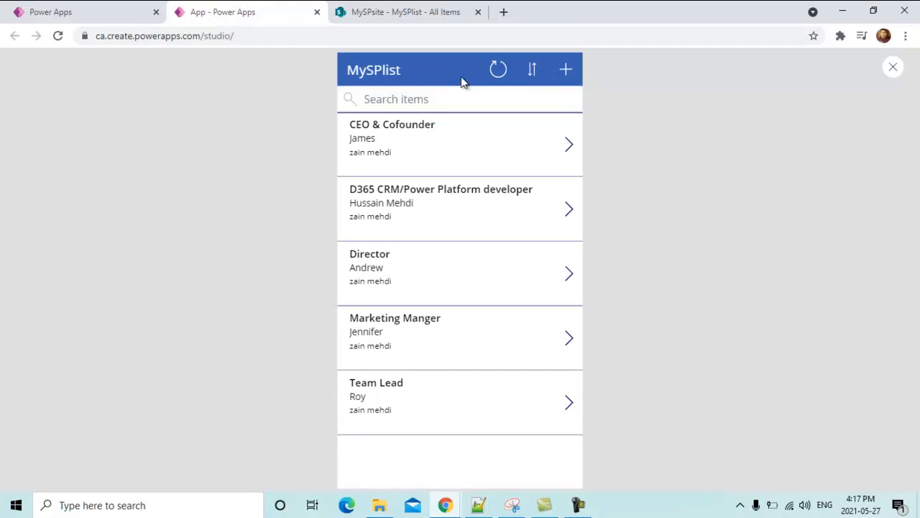
pyautogui.click(567, 69)
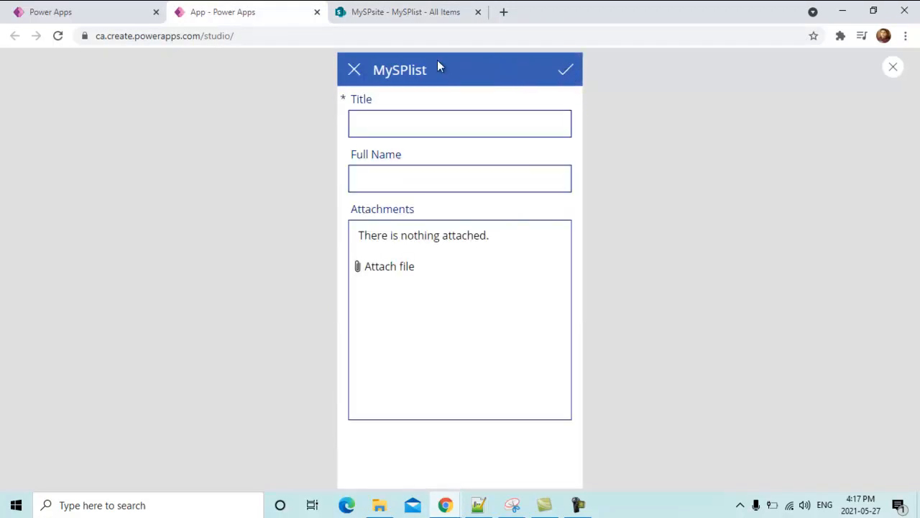
pyautogui.click(421, 131)
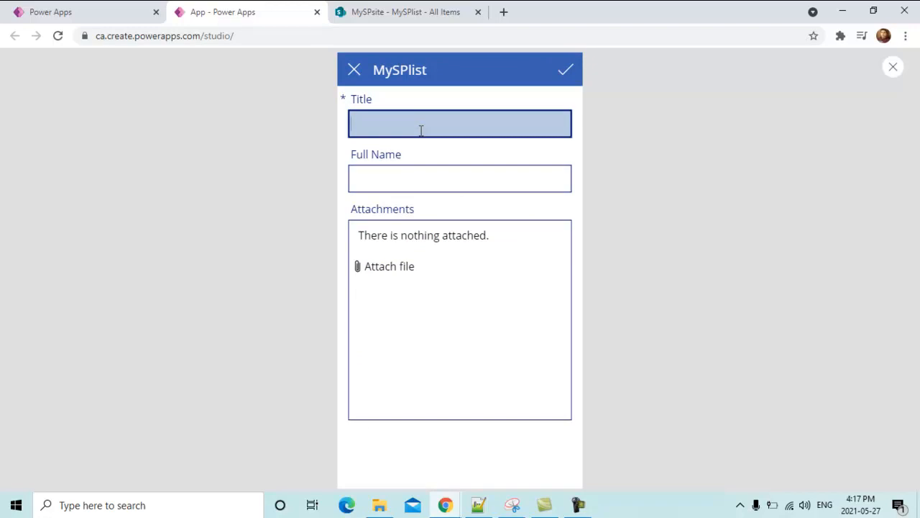
pyautogui.click(421, 10)
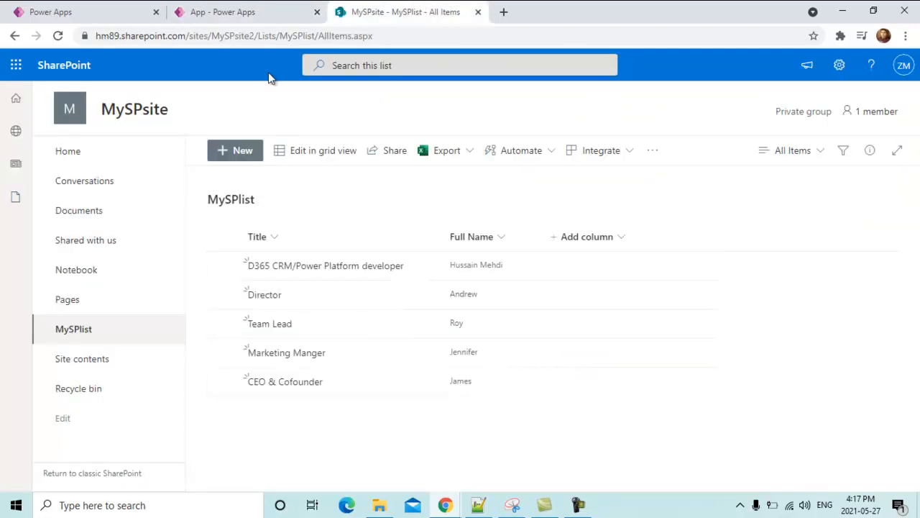
pyautogui.click(230, 7)
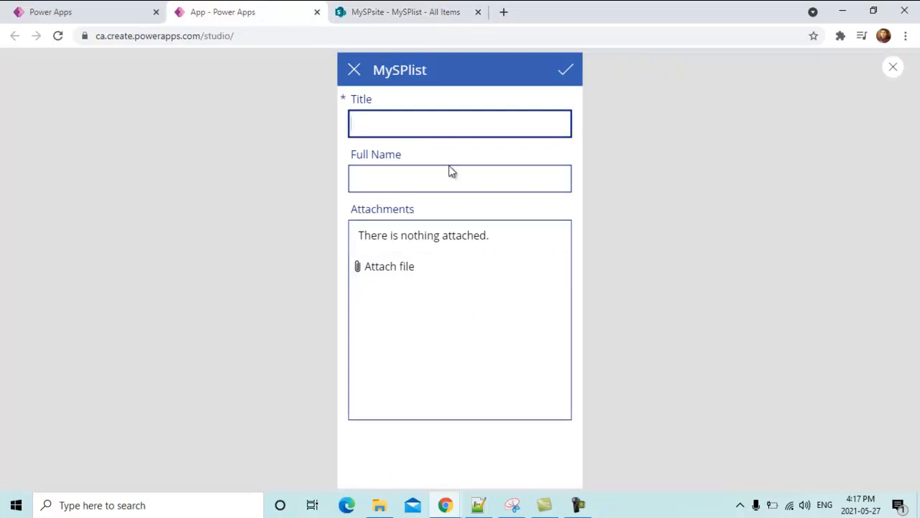
pyautogui.click(364, 85)
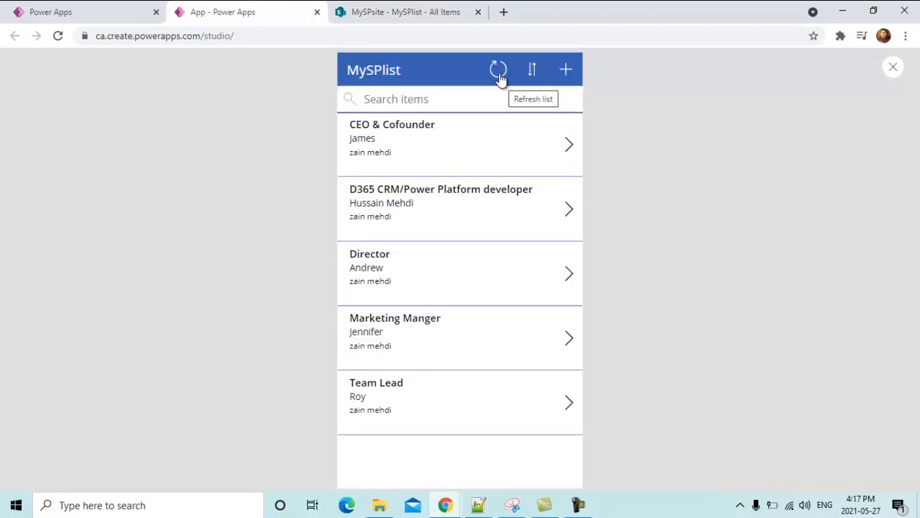
# Add an app record titled "Sales Manager" with the person's name in Full Name, save it, and check it in the SharePoint list.
pyautogui.click(566, 69)
pyautogui.click(454, 129)
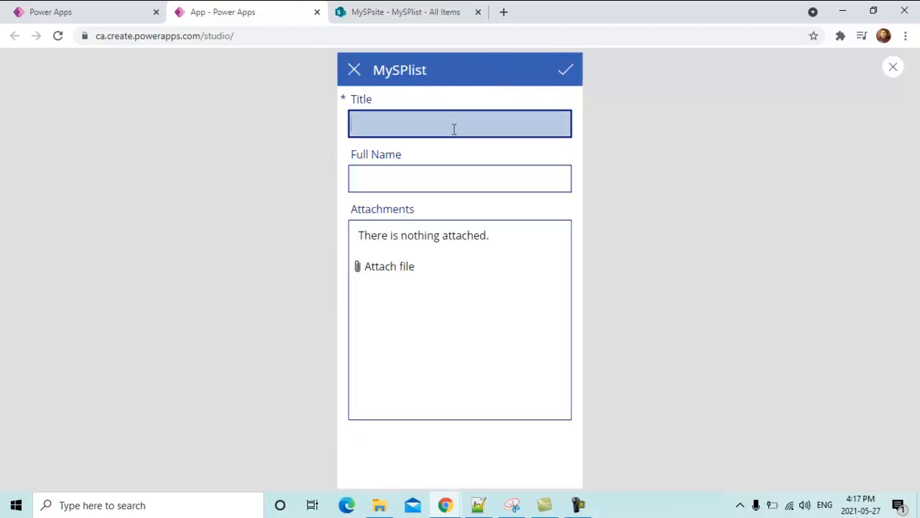
pyautogui.write('Sales Manager')
pyautogui.press('Tab')
pyautogui.write('Jeny')
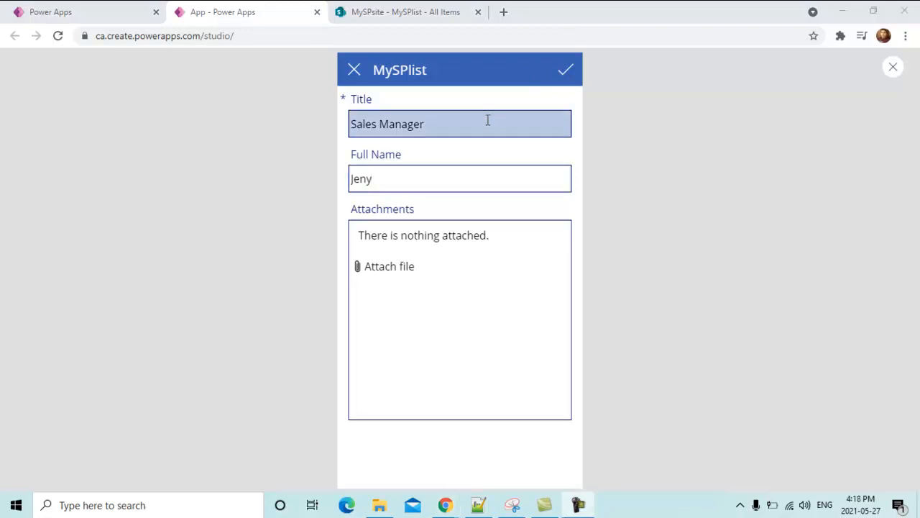
pyautogui.click(566, 69)
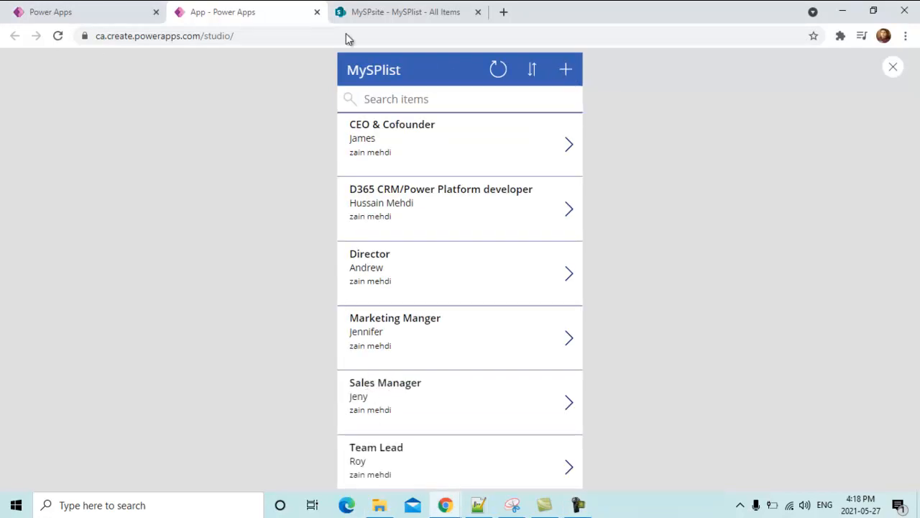
pyautogui.click(391, 9)
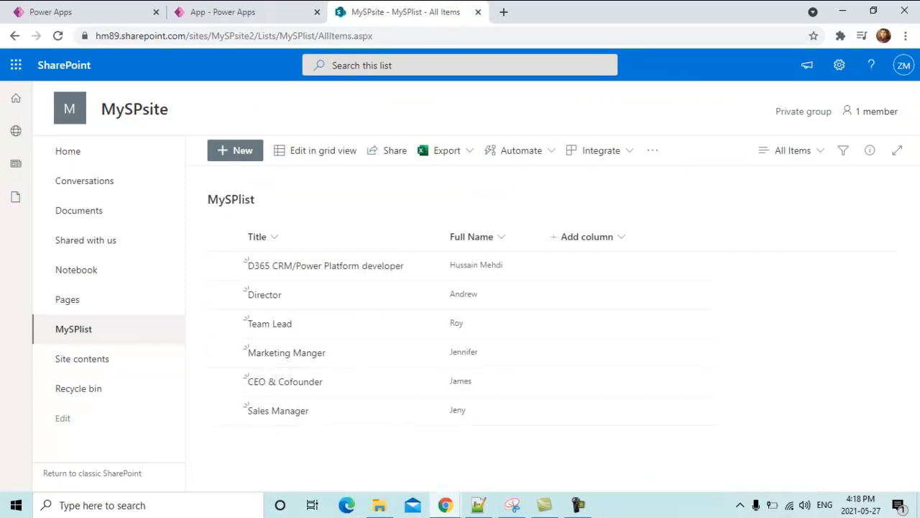
# Return to Power Apps, view the "CEO & Cofounder" record's details and edit form, cancel the form, and go back to the record list.
pyautogui.click(237, 10)
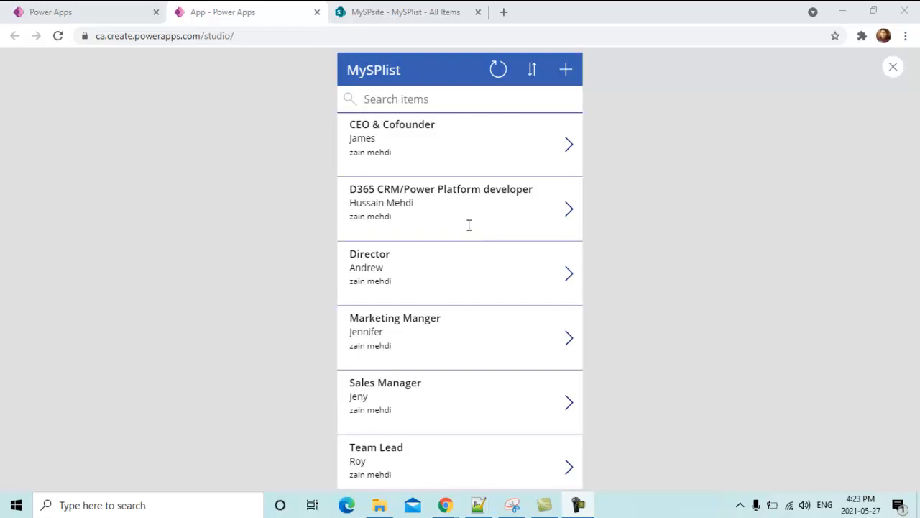
pyautogui.click(455, 146)
pyautogui.click(456, 150)
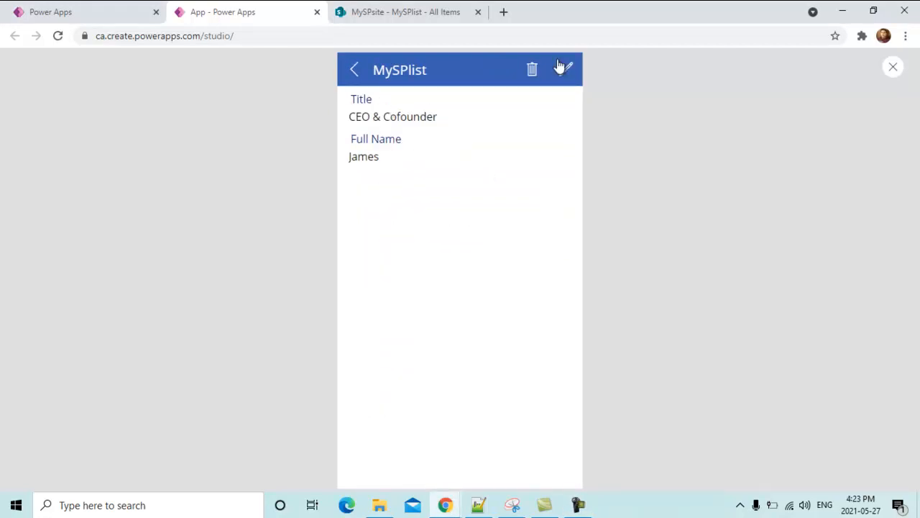
pyautogui.click(566, 72)
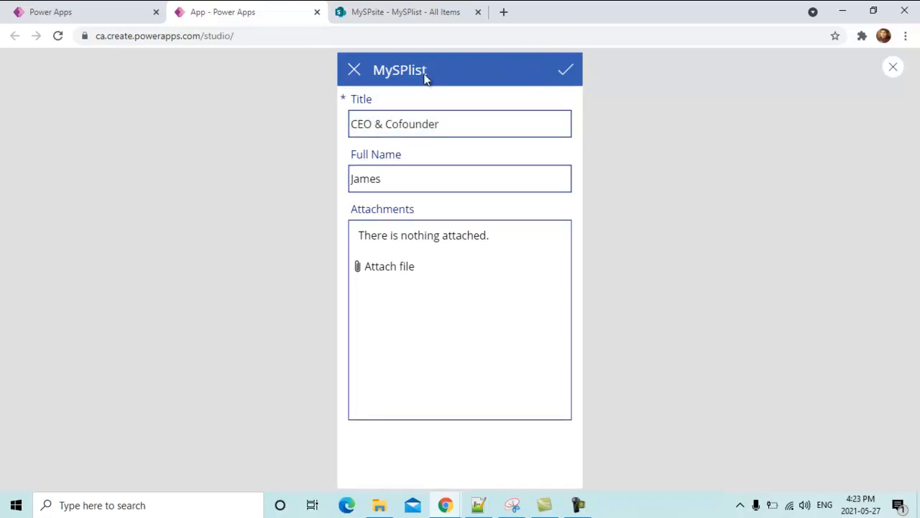
pyautogui.click(353, 74)
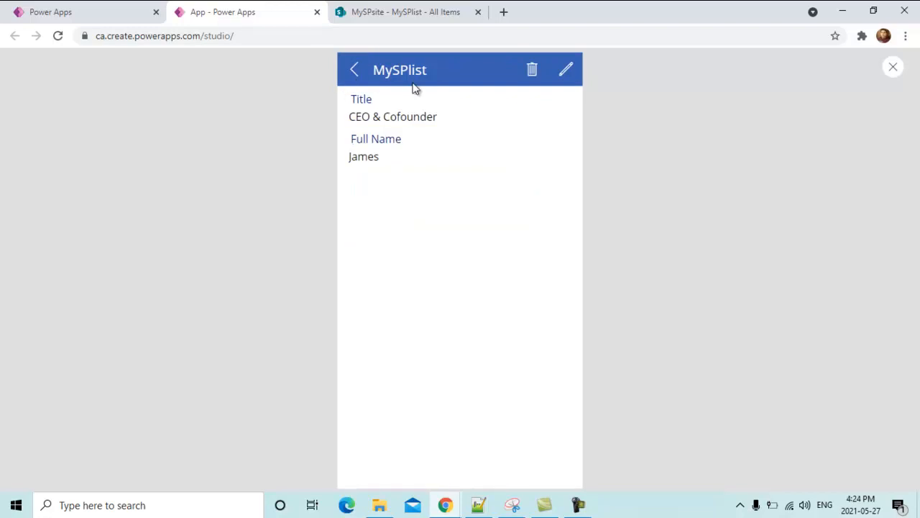
pyautogui.click(355, 70)
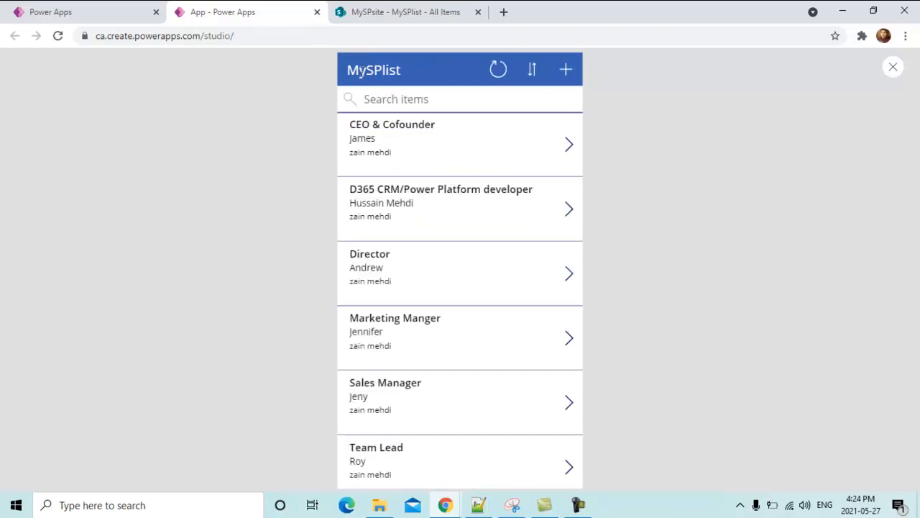